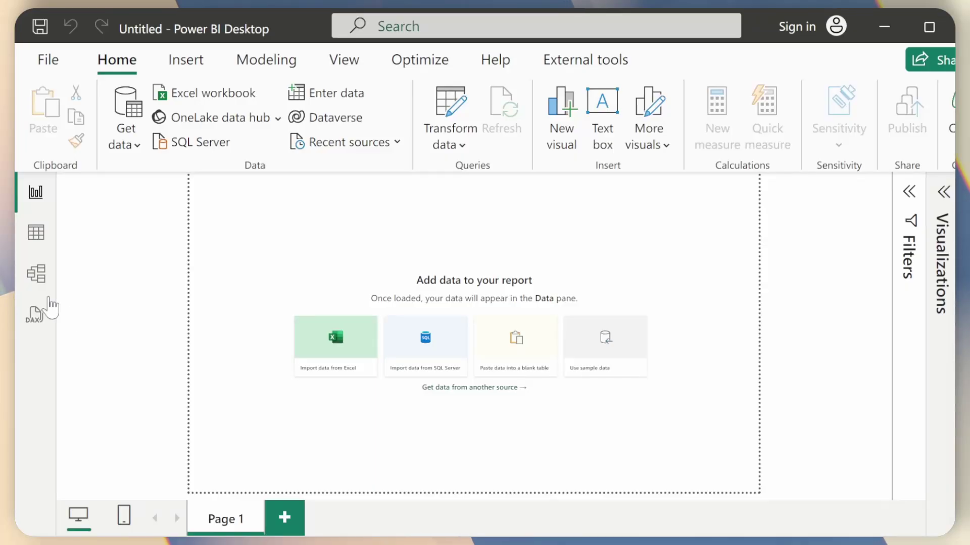
Delete the stored XeroConnector entry under Global permissions in Data source settings.
click(132, 103)
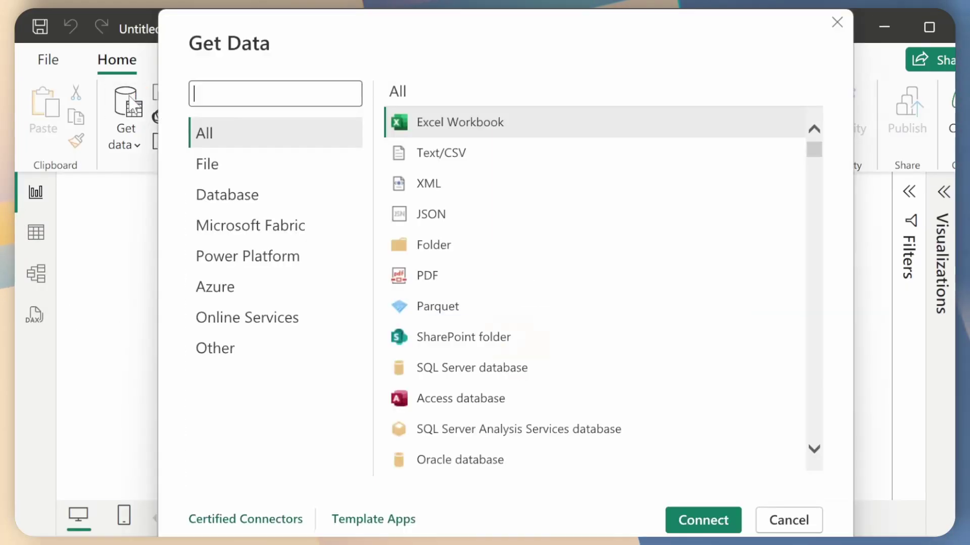
click(786, 523)
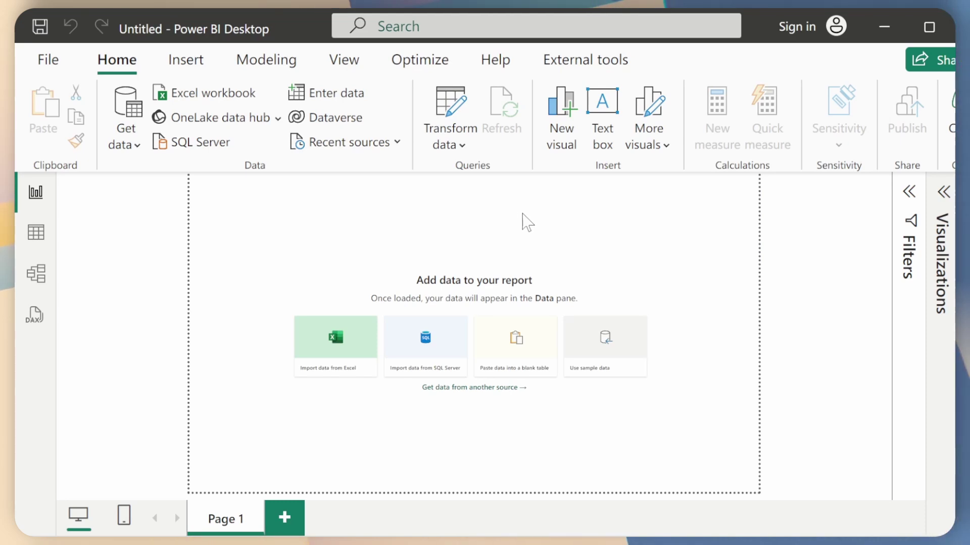
click(456, 150)
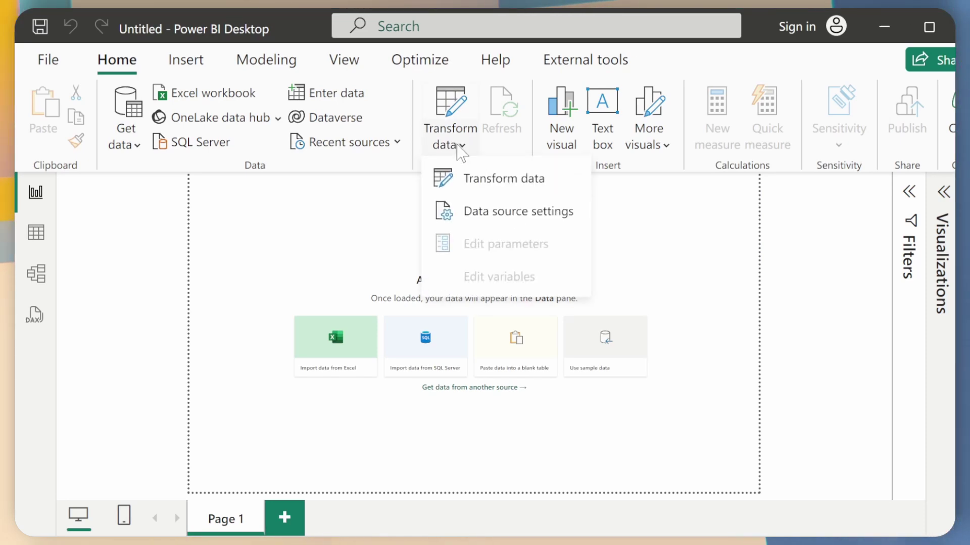
click(477, 212)
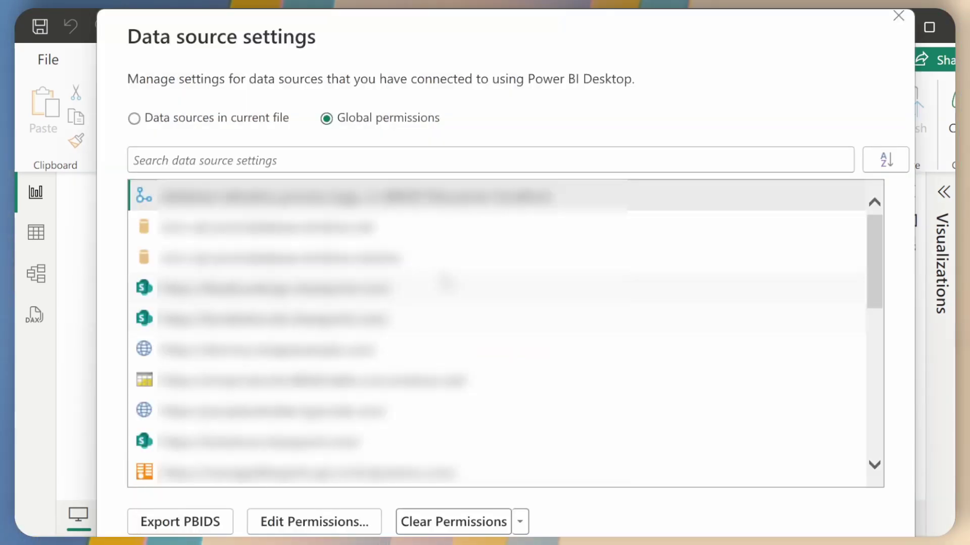
scroll(435, 354, down, 5)
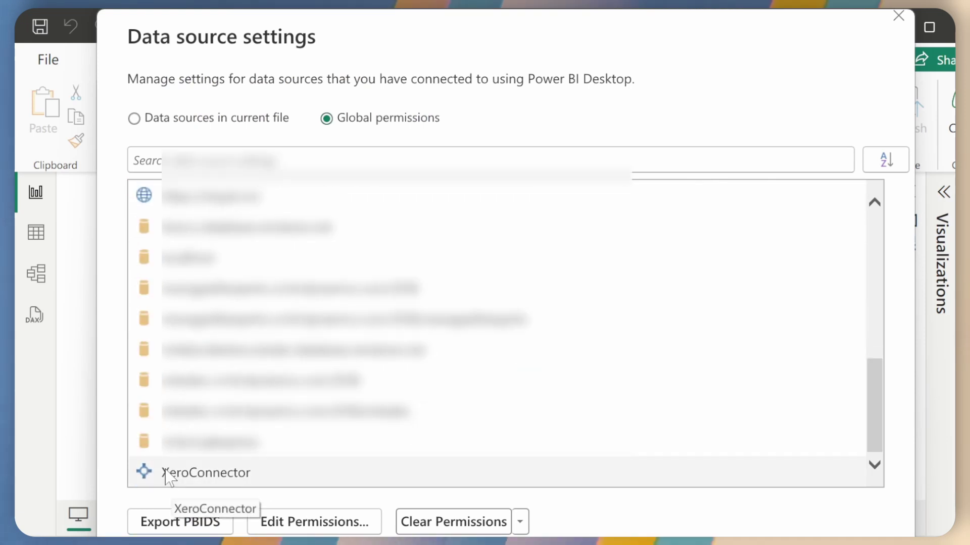
click(226, 483)
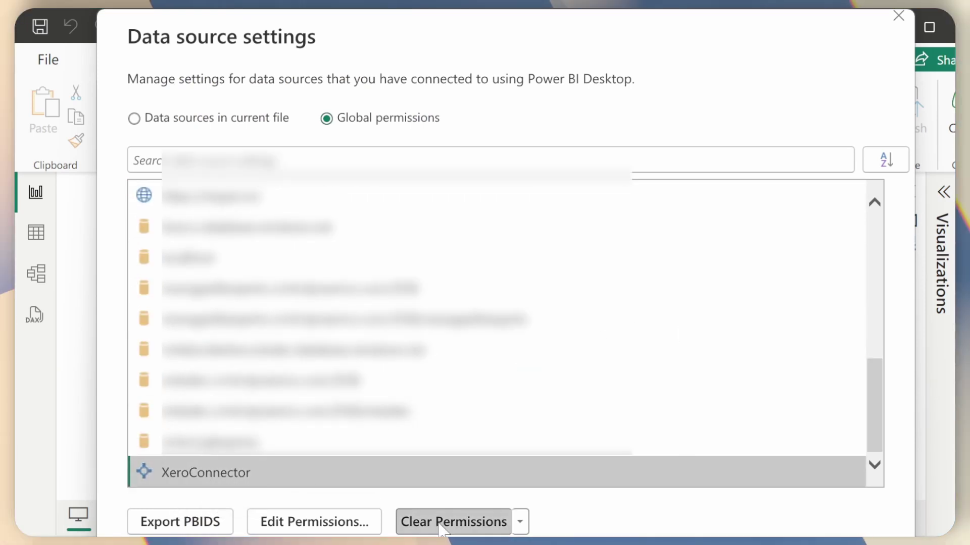
click(456, 528)
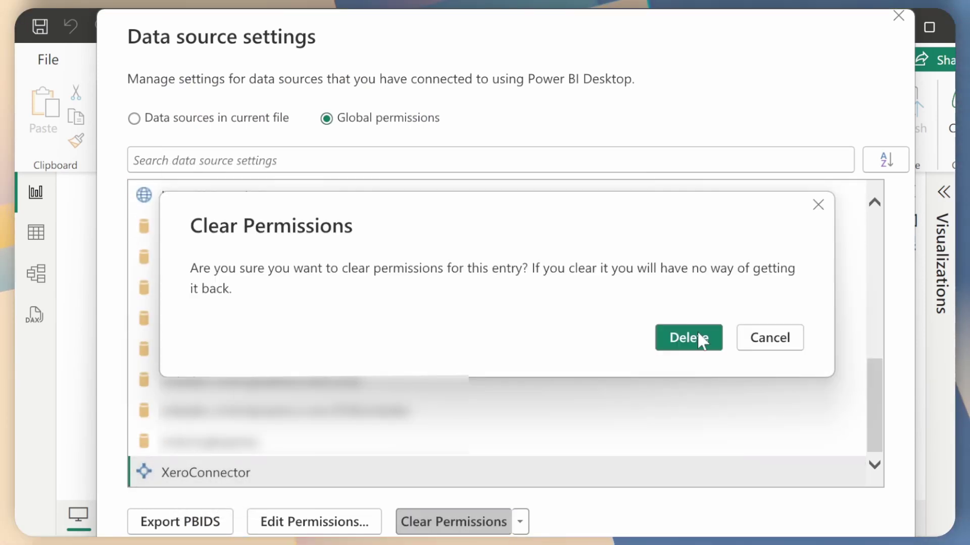
click(702, 339)
click(899, 16)
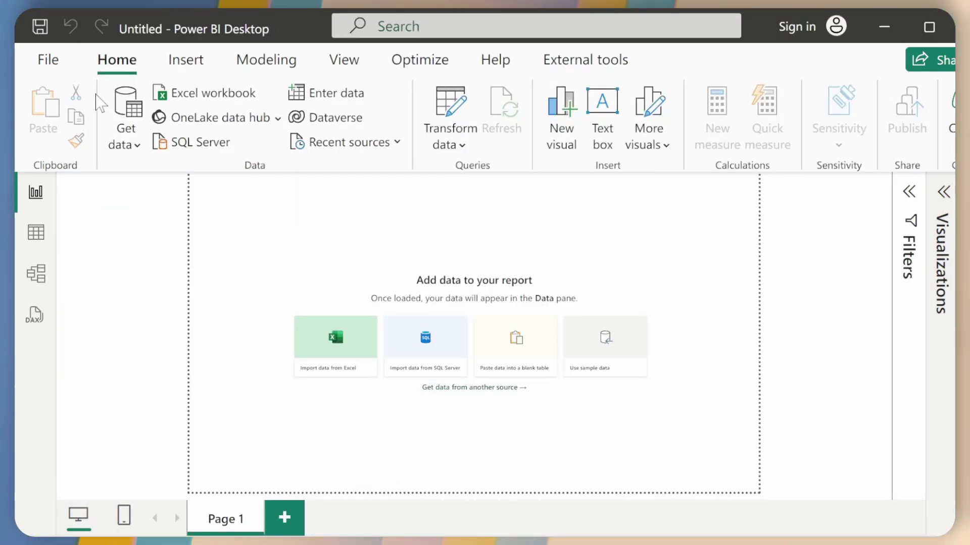
Find the Xero Connector (Beta) source by searching 'xero' and connect with it.
click(126, 109)
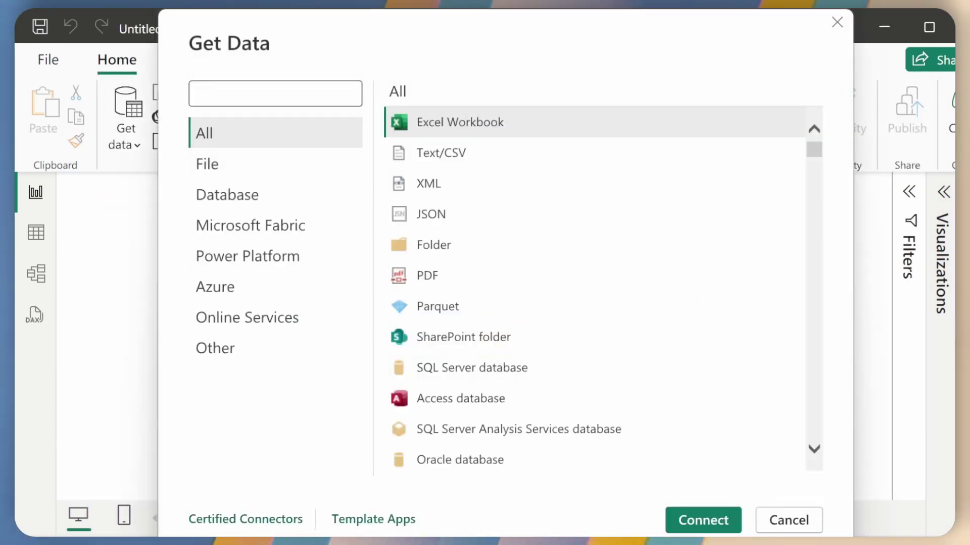
text(xero)
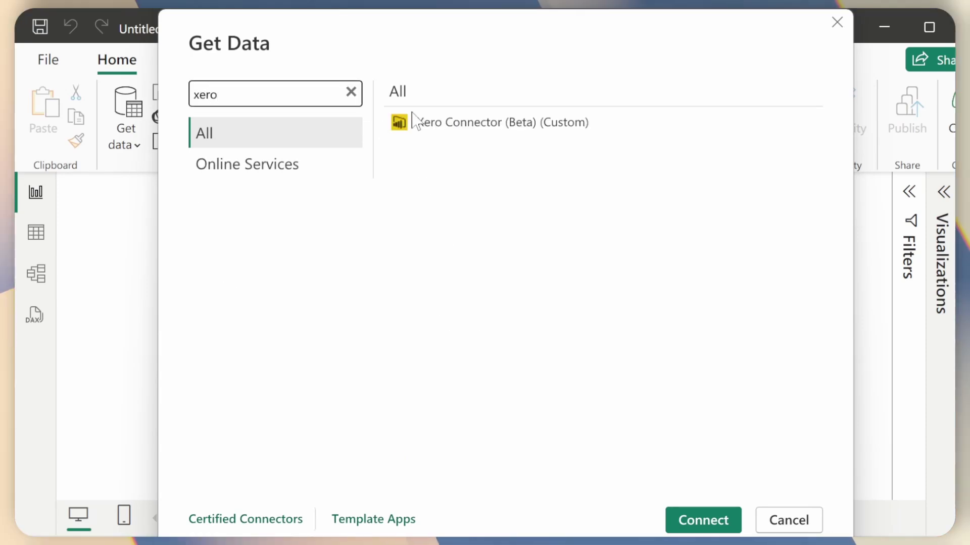
click(512, 129)
click(703, 521)
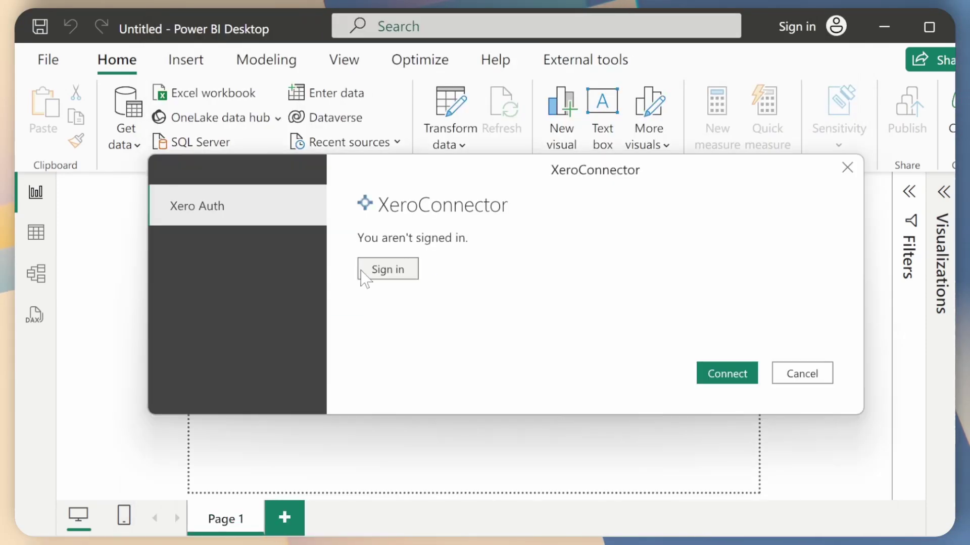
Sign in to Xero and allow access to the 2 connected organisations.
click(398, 270)
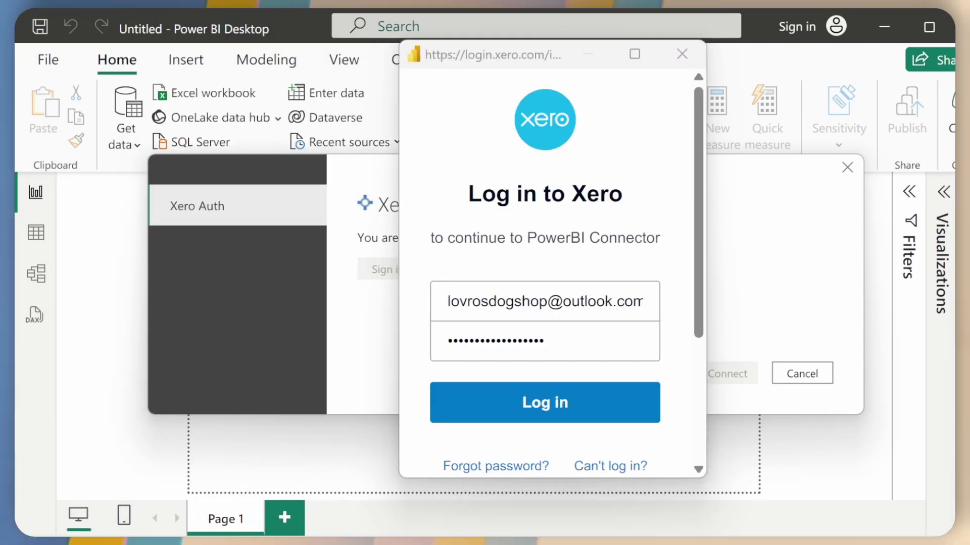
click(579, 419)
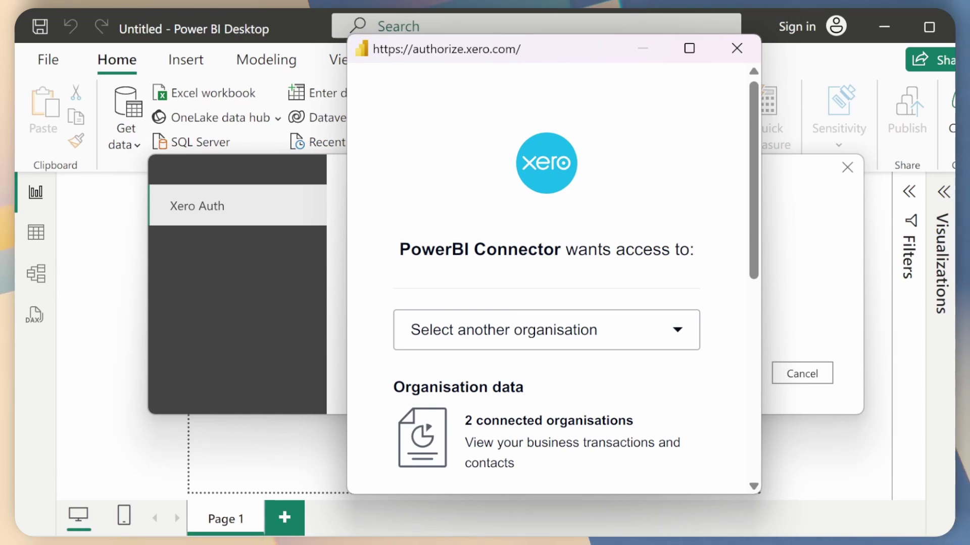
scroll(422, 255, down, 4)
scroll(422, 255, up, 2)
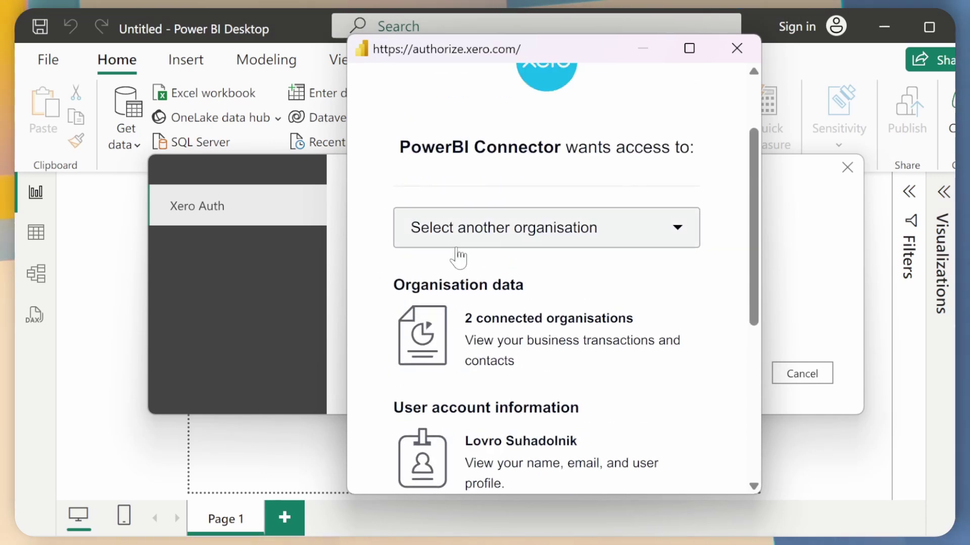
scroll(463, 318, down, 4)
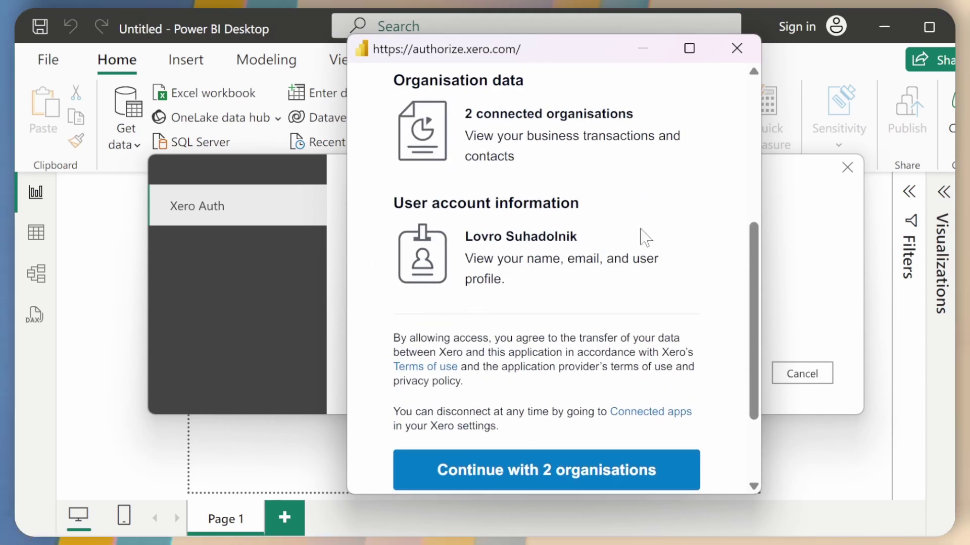
scroll(657, 279, up, 2)
scroll(657, 280, up, 2)
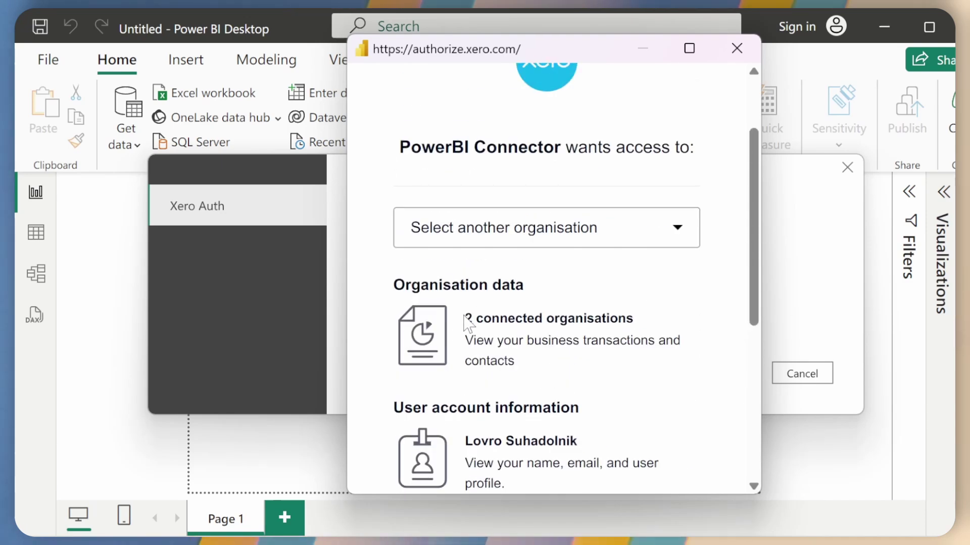
drag(463, 319, 647, 329)
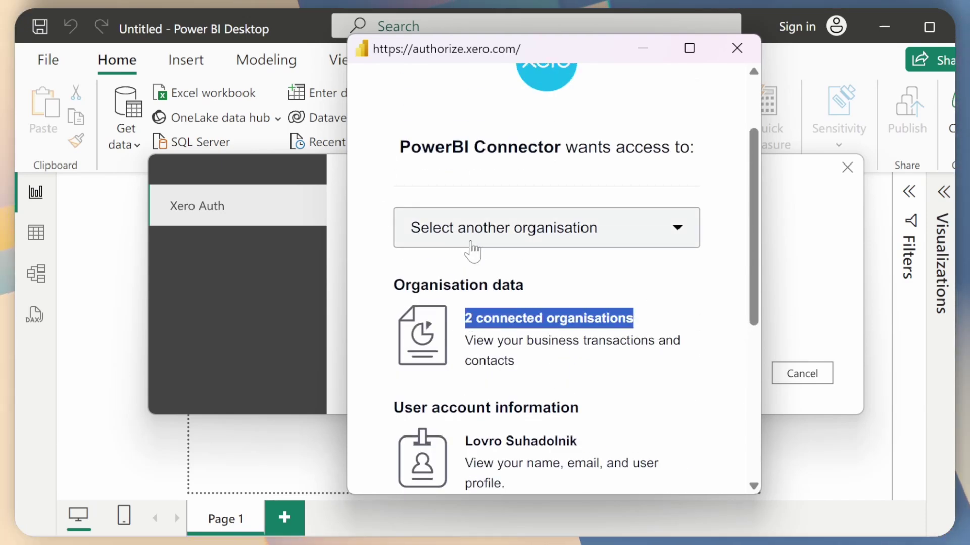
click(495, 229)
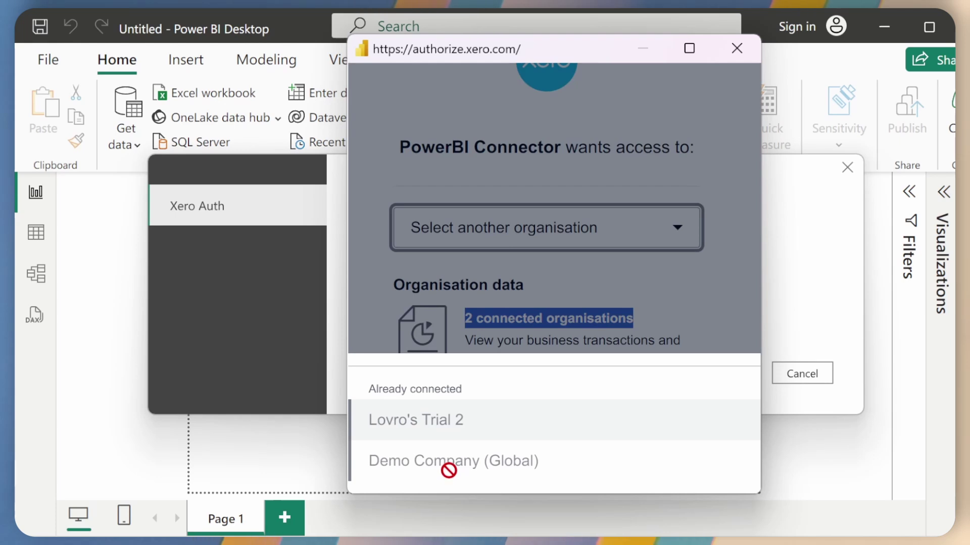
click(464, 252)
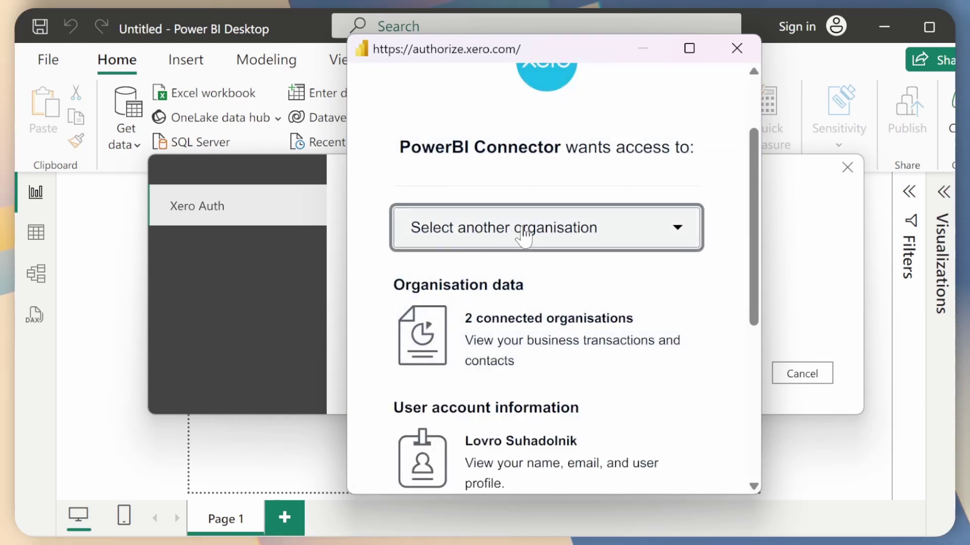
scroll(523, 240, down, 6)
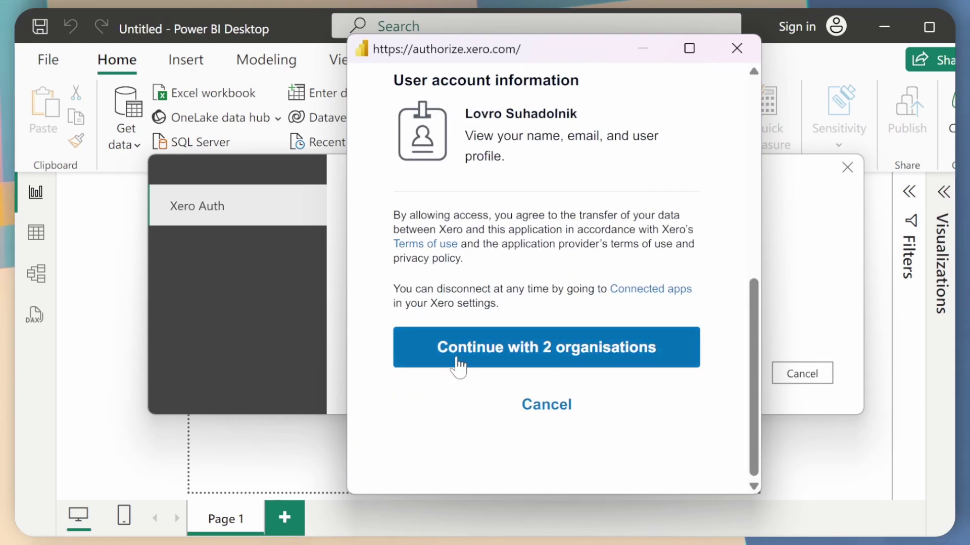
click(627, 353)
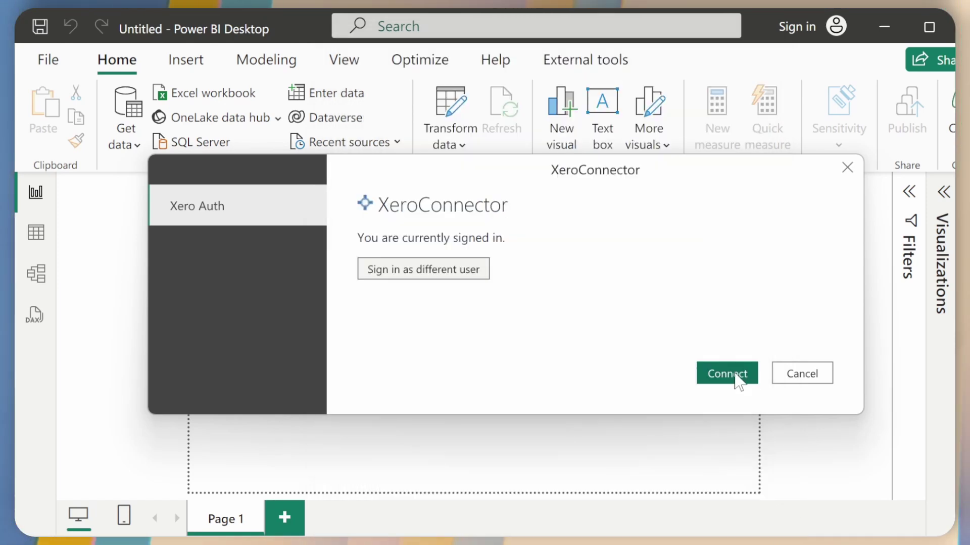
Load the Xero data into Power Query and check the XeroConnector.Contents formula.
click(748, 376)
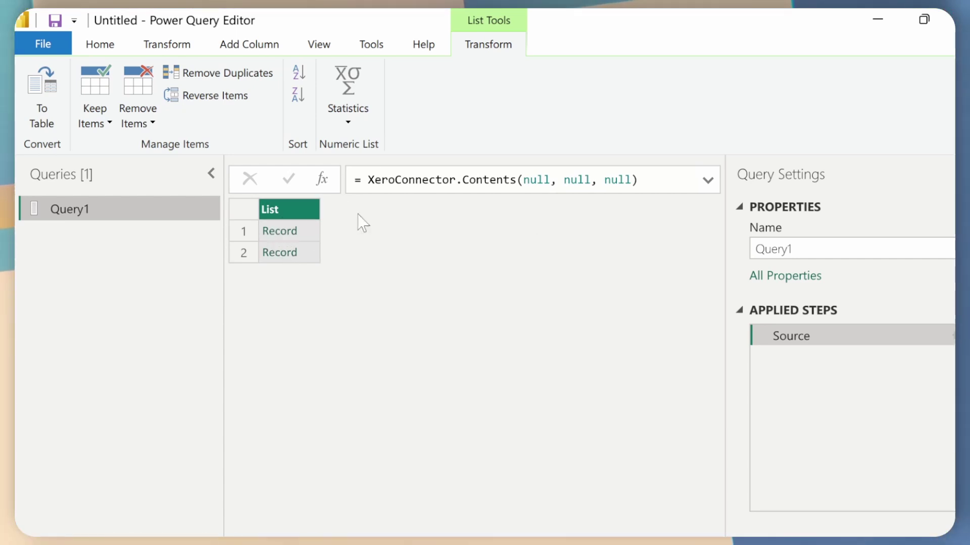
click(374, 180)
drag(374, 180, 516, 180)
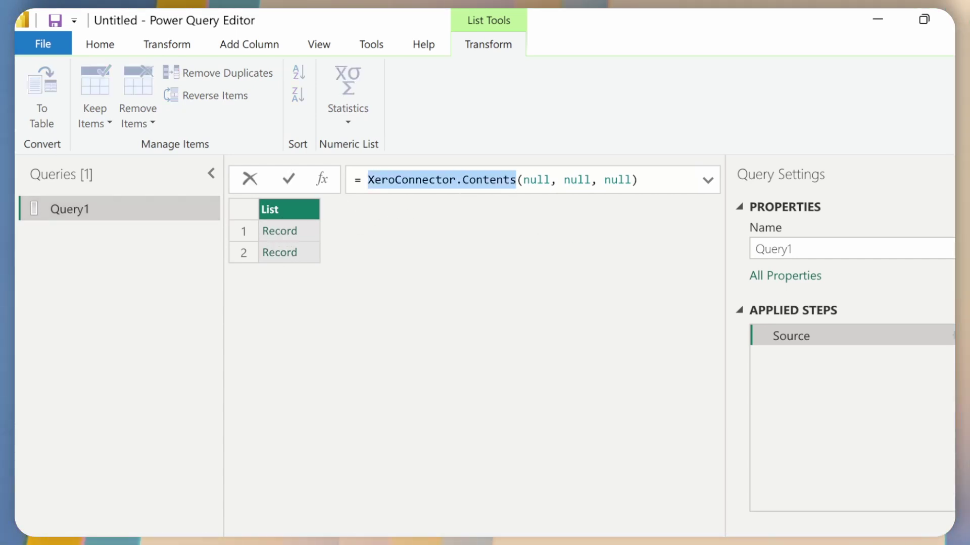
mouse_move(515, 179)
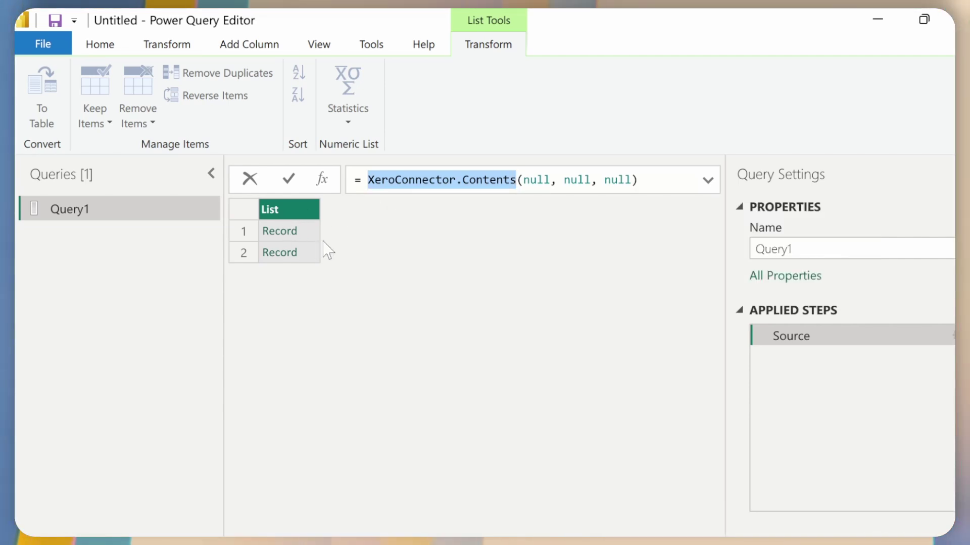
Rename Query1 to Organizations.
double_click(63, 210)
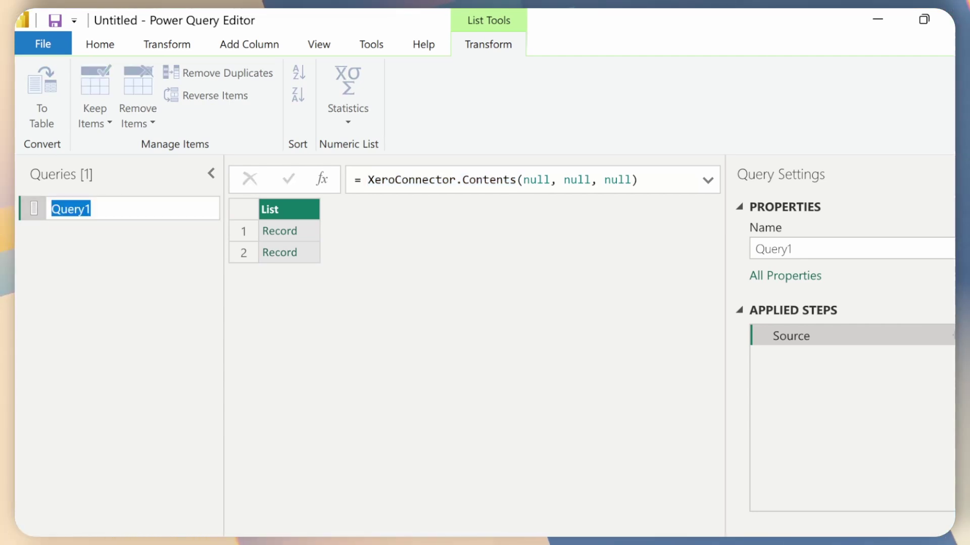
text(Organizations)
key(Return)
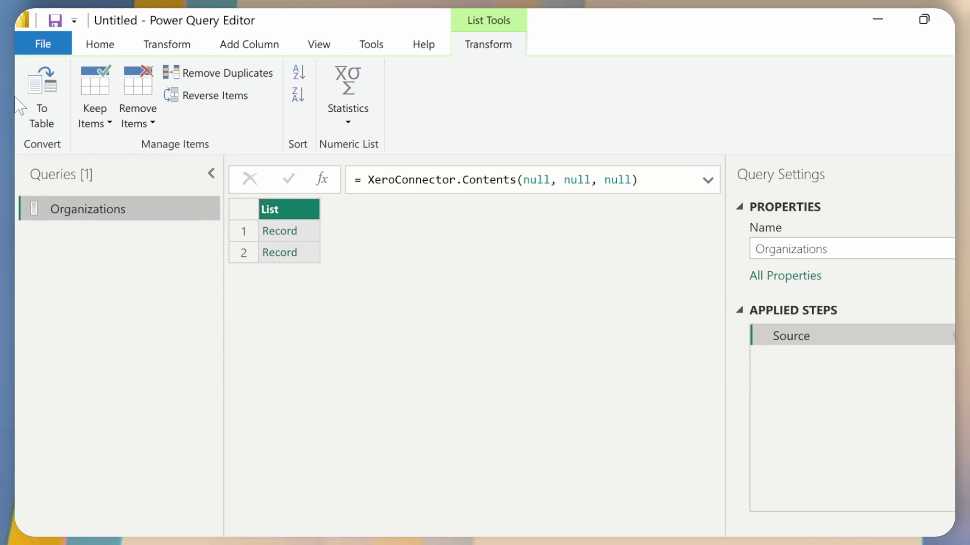
Convert the list to a table and expand Column1 without the original column-name prefix.
click(41, 107)
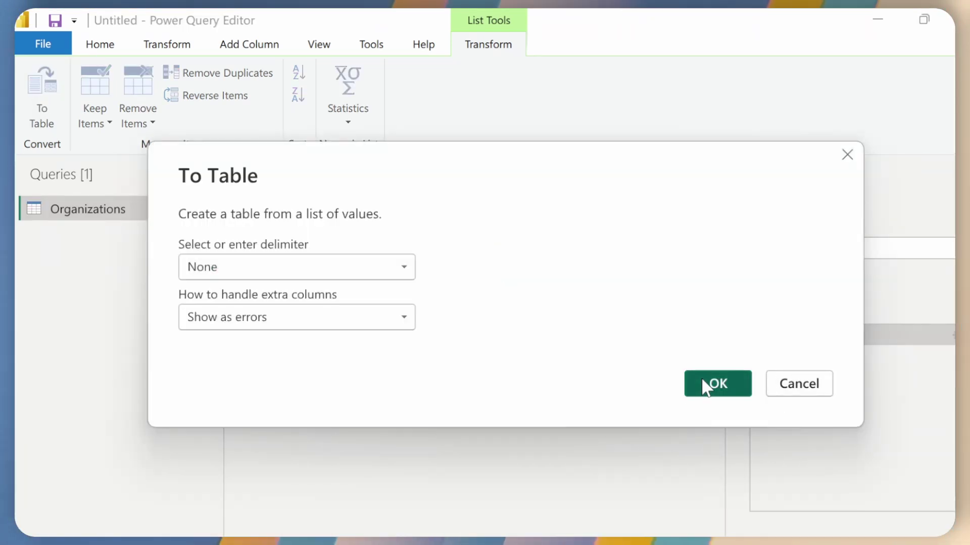
click(705, 385)
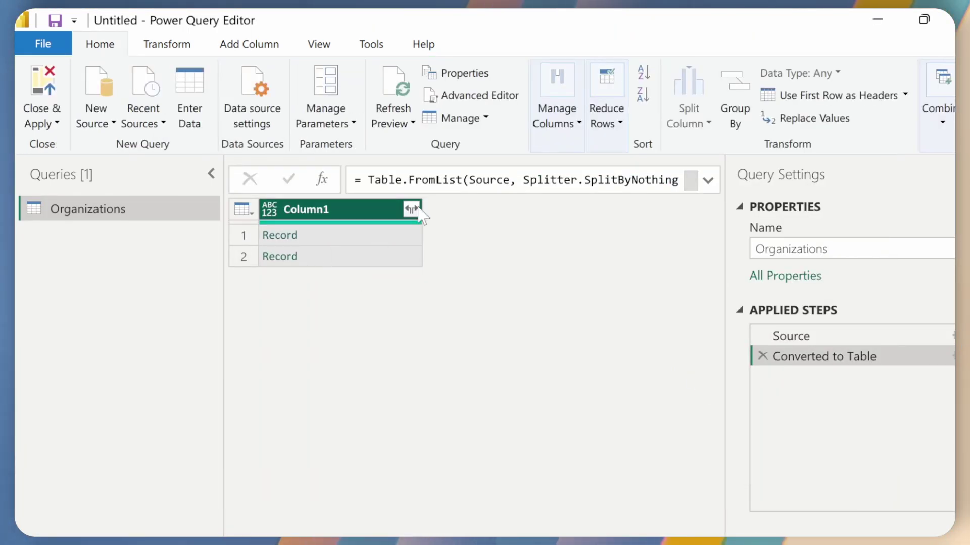
click(411, 209)
click(136, 438)
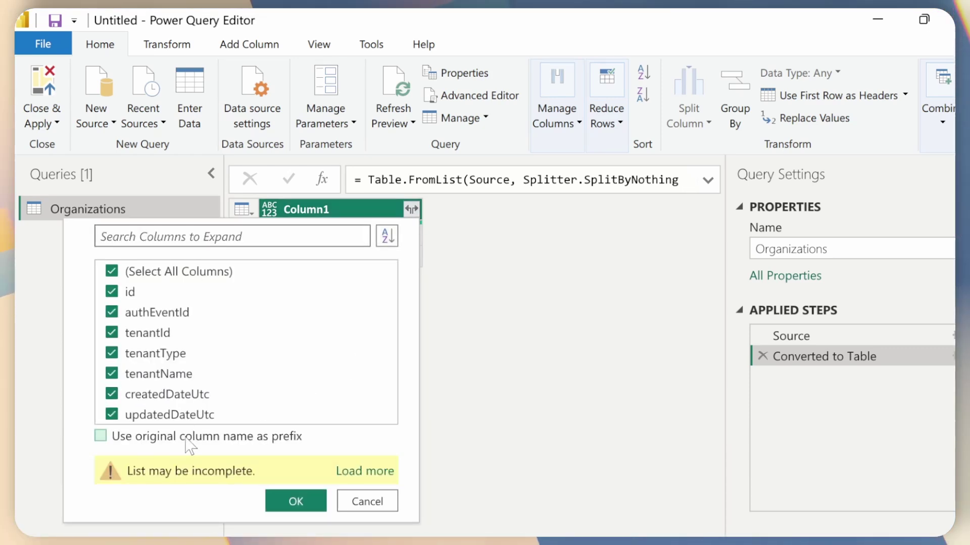
click(296, 502)
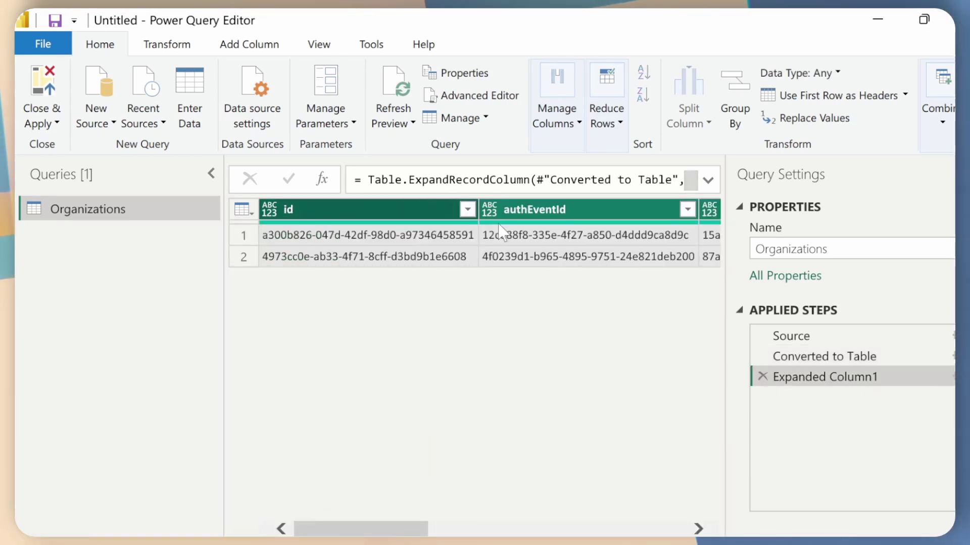
drag(354, 534, 454, 526)
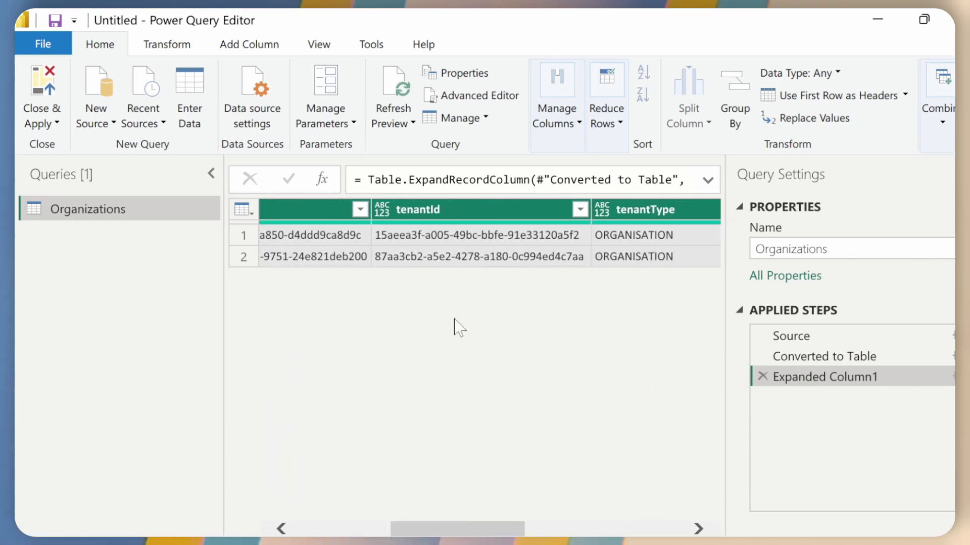
Review the tenantId and tenantName values for Demo Company (Global) and Lovro's Trial 2.
click(459, 255)
click(457, 236)
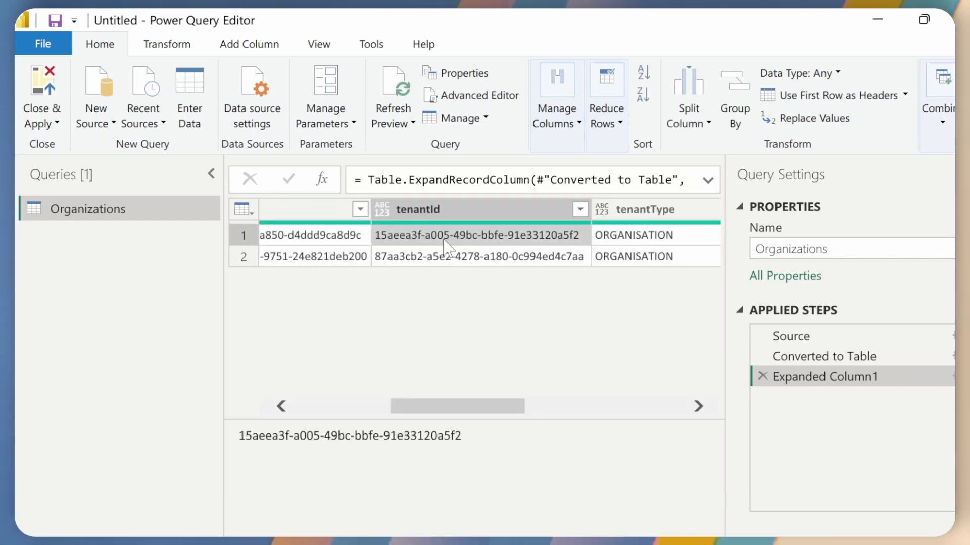
scroll(439, 243, right, 1)
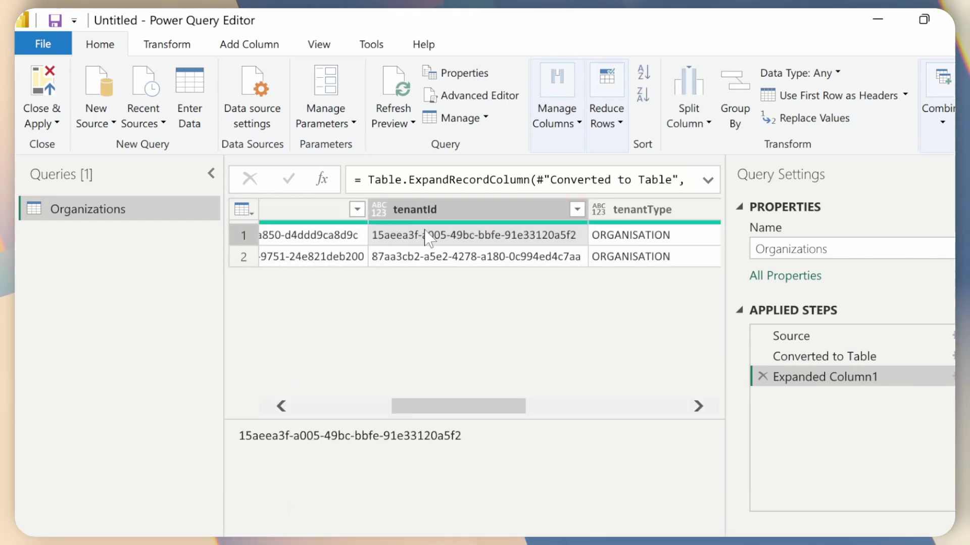
drag(455, 412, 519, 392)
click(598, 243)
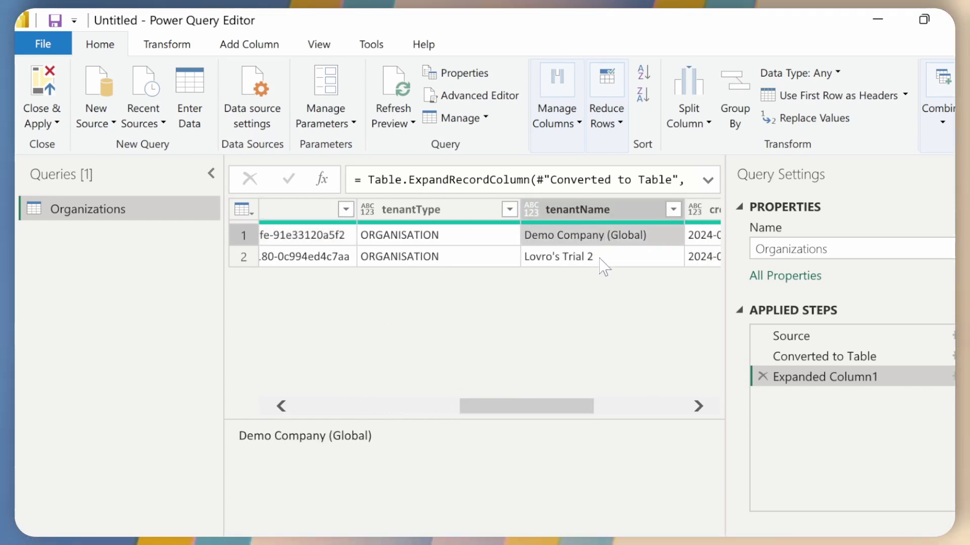
click(596, 257)
drag(565, 416, 520, 417)
click(693, 244)
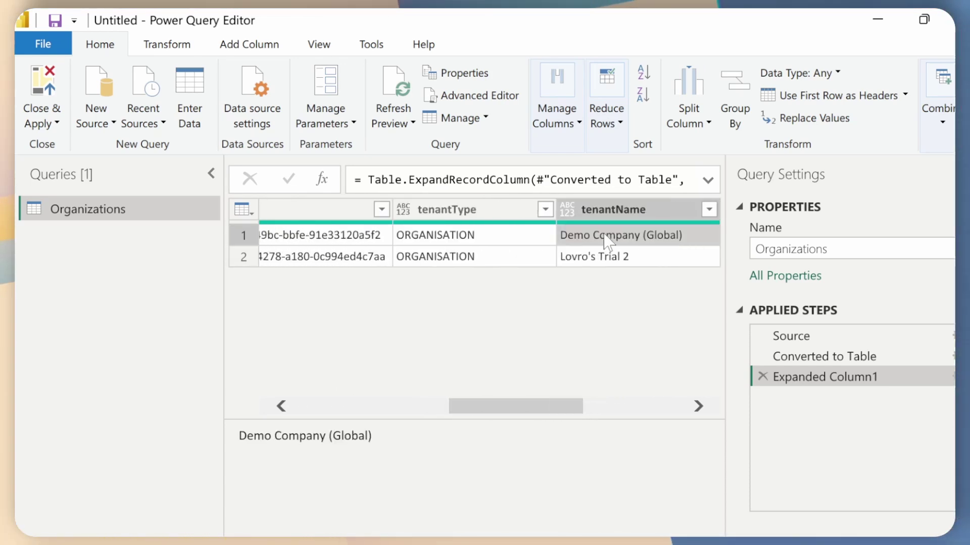
drag(529, 414, 500, 410)
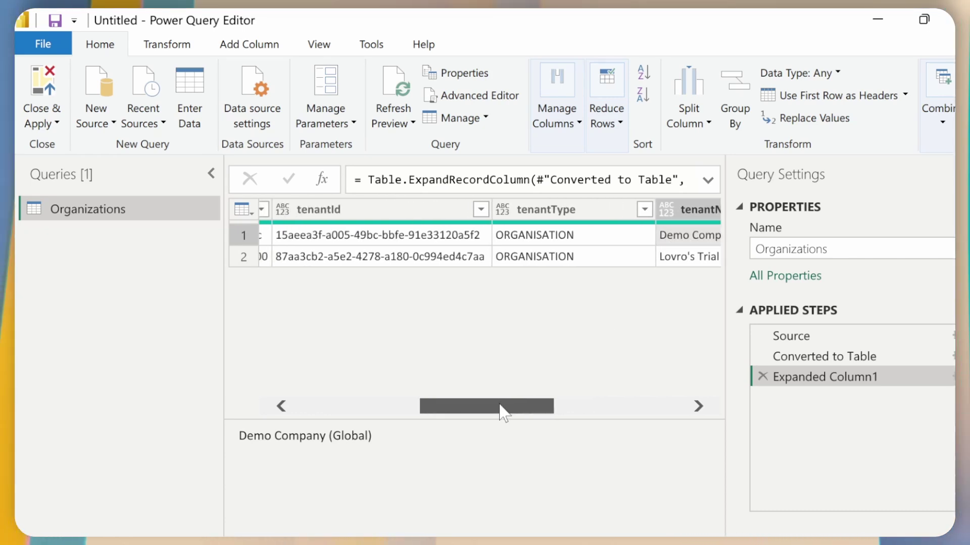
Copy the first tenantId and add a blank query starting =XeroConnector.Contents("").
right_click(348, 240)
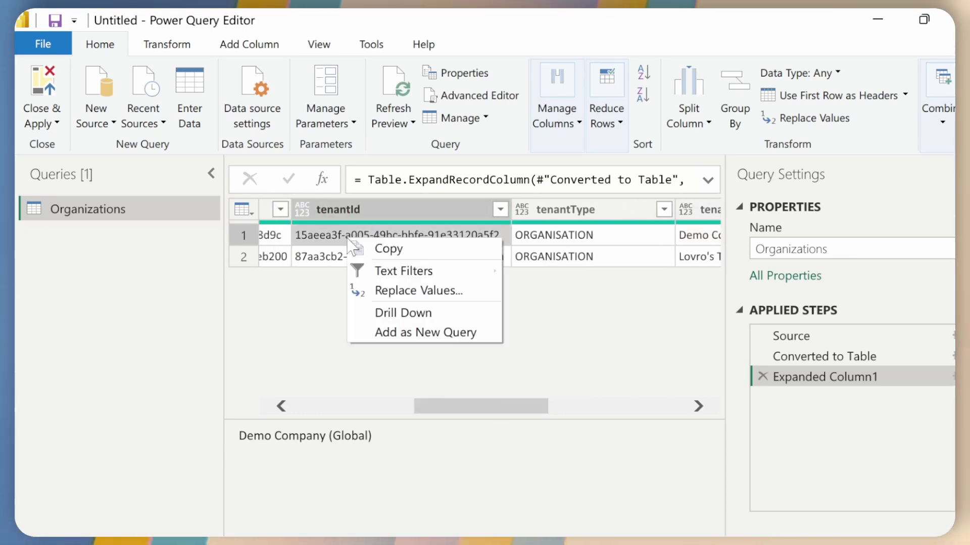
click(404, 251)
right_click(87, 252)
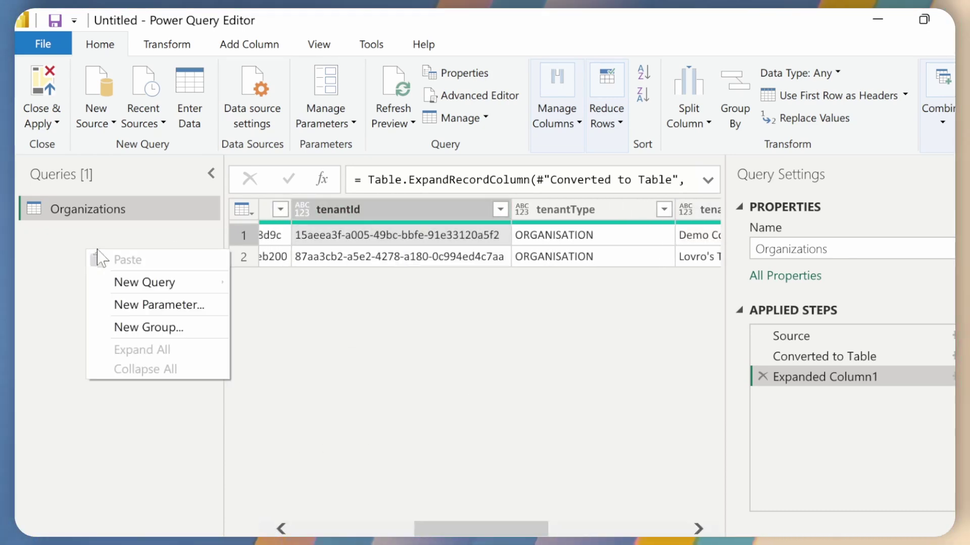
mouse_move(163, 292)
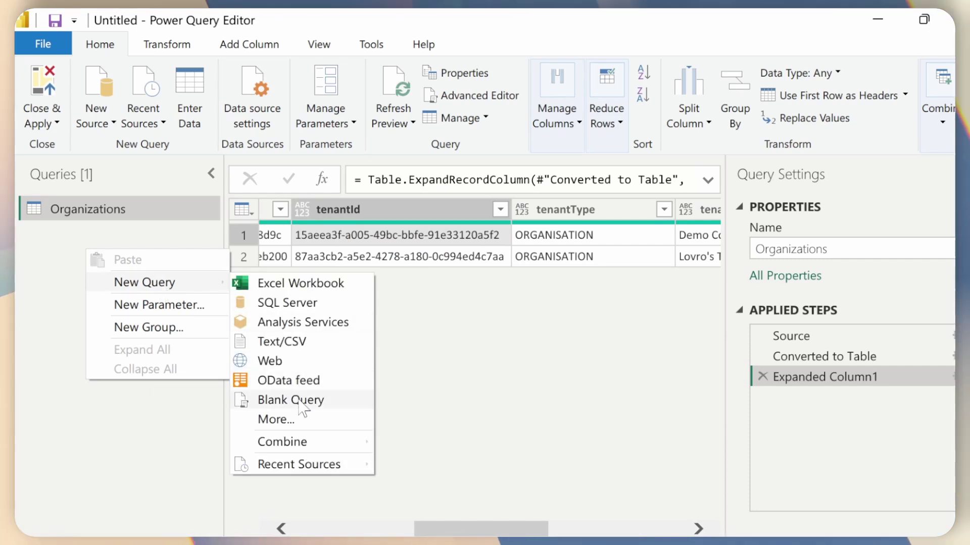
click(272, 400)
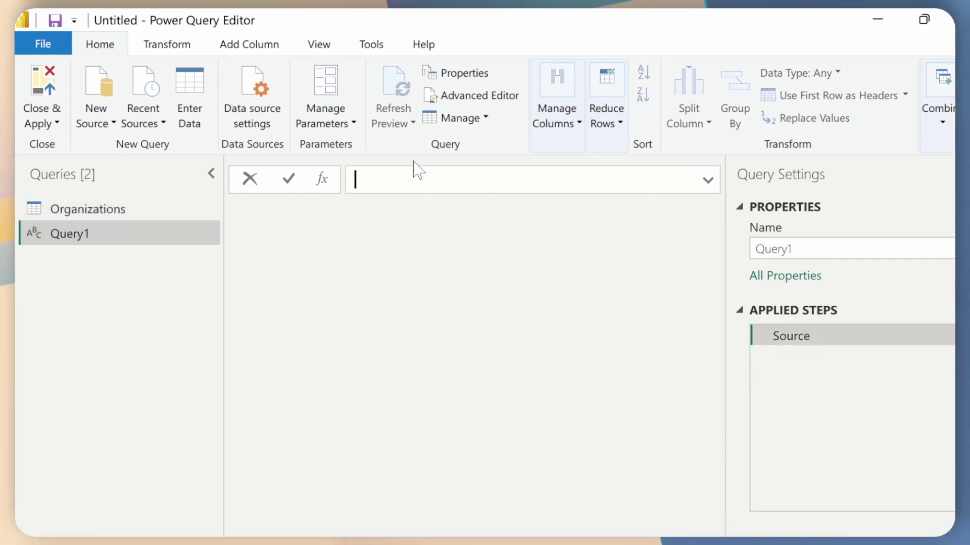
text(=Xero)
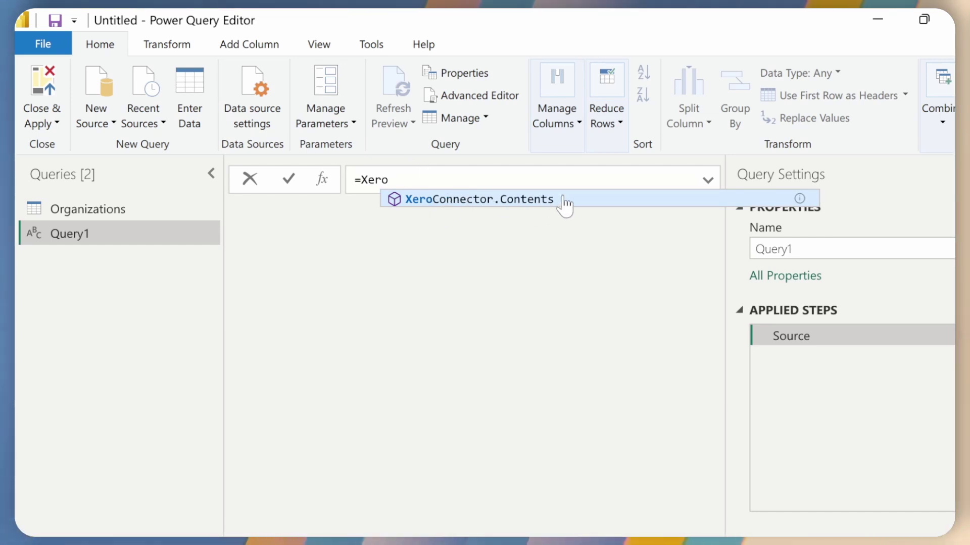
click(555, 202)
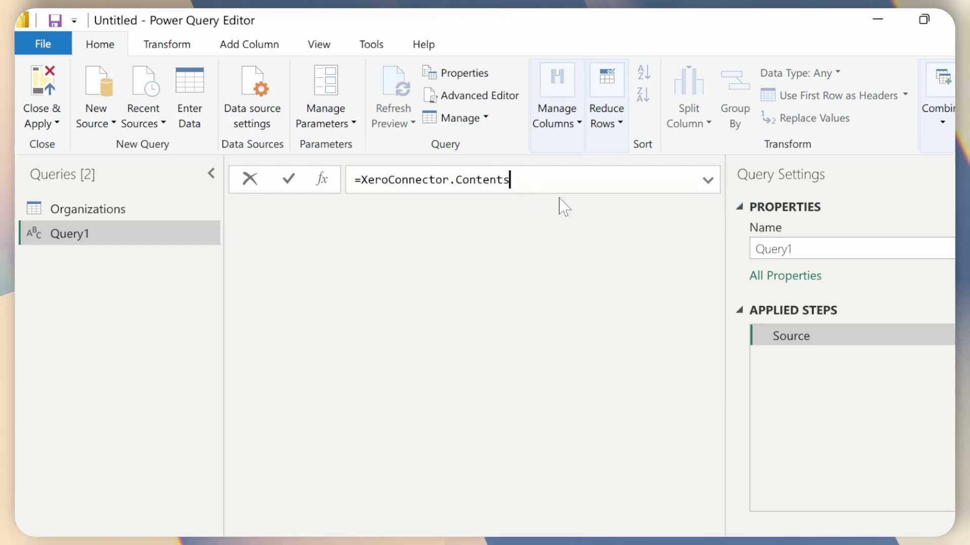
text(()
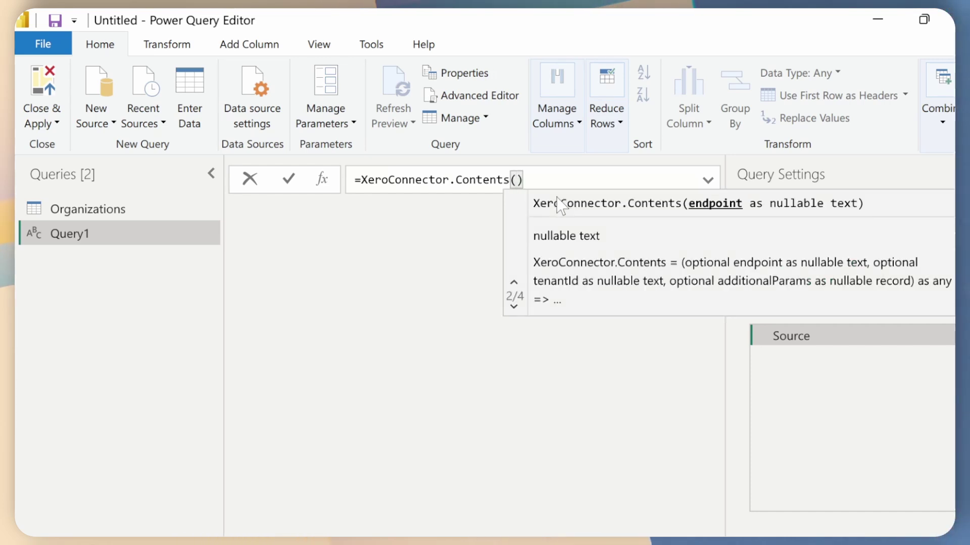
text(")
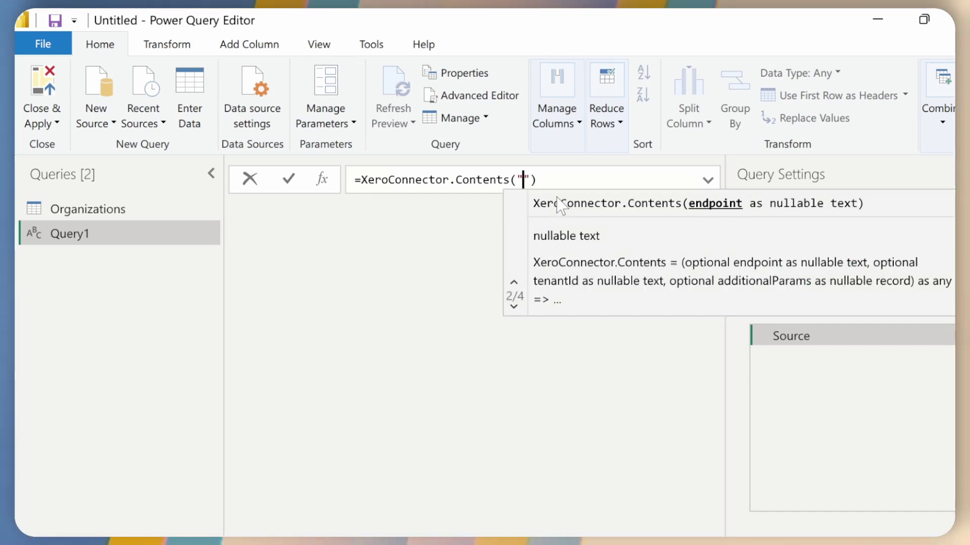
Grab the Contacts endpoint URL from the Xero Accounting API Contacts documentation page.
key(alt+Tab)
scroll(39, 226, down, 2)
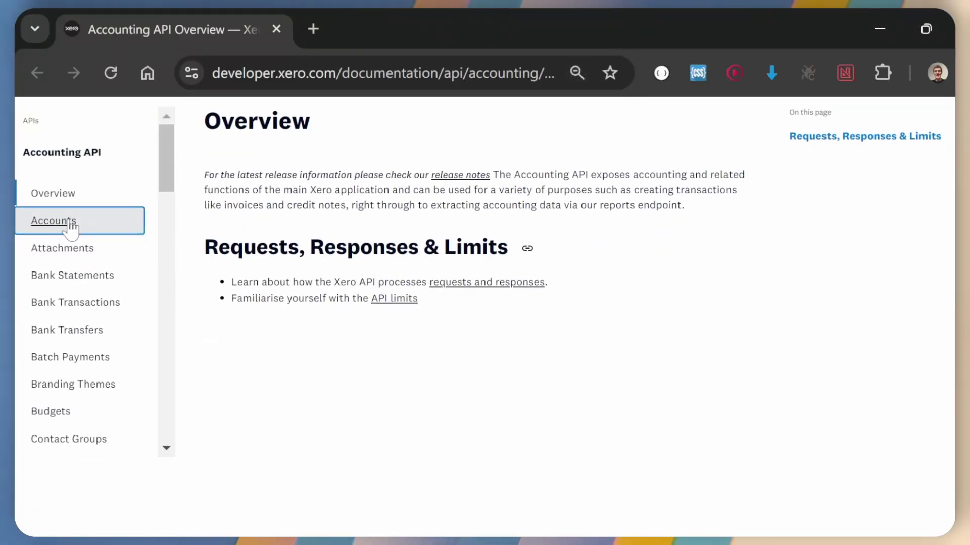
scroll(73, 230, down, 2)
scroll(73, 230, down, 2)
click(76, 262)
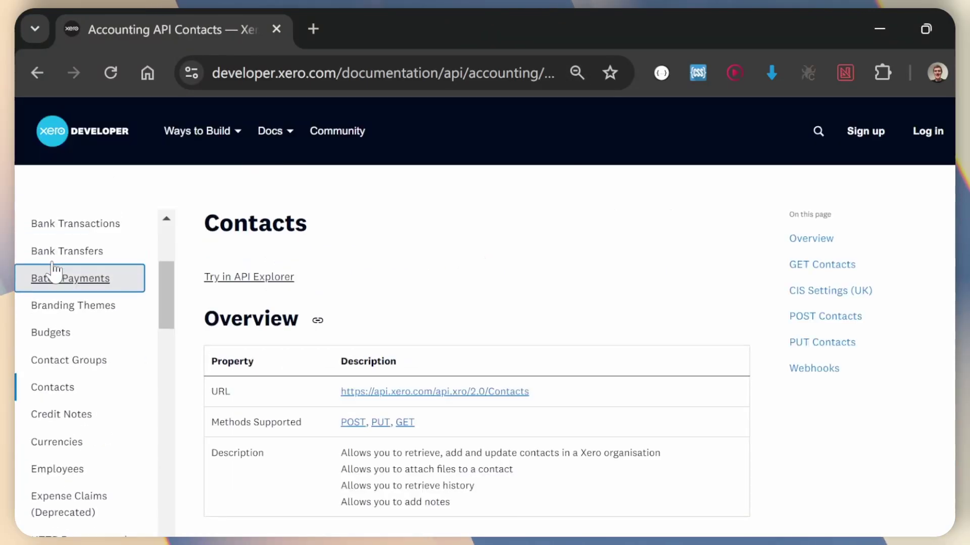
scroll(710, 263, down, 4)
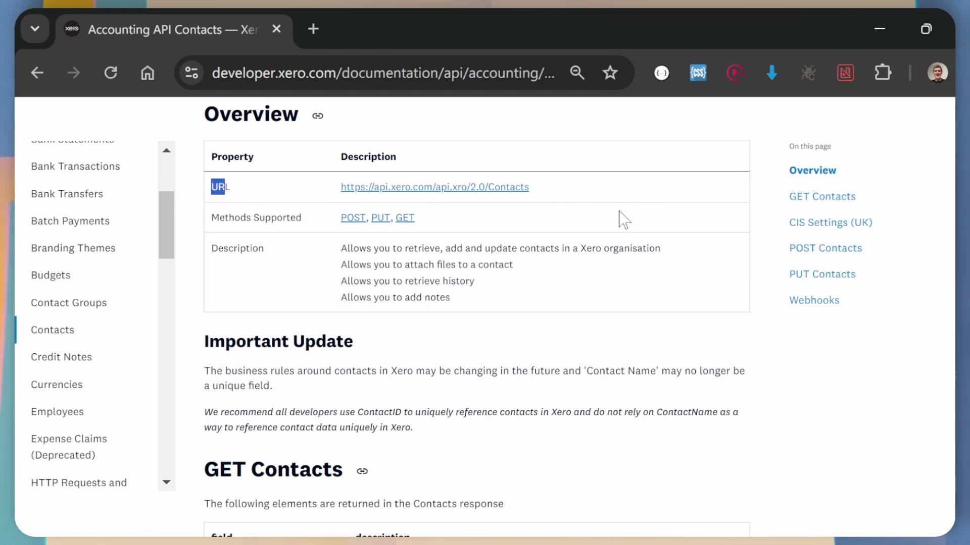
key(Tab)
key(ctrl+0)
drag(641, 347, 293, 335)
click(880, 29)
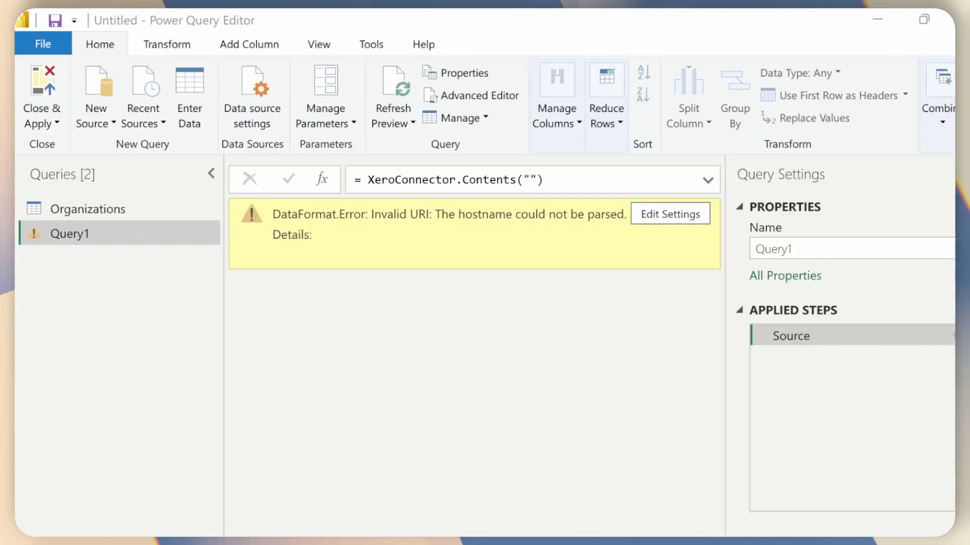
Add a comma after the endpoint string in Query1's XeroConnector.Contents formula.
click(530, 180)
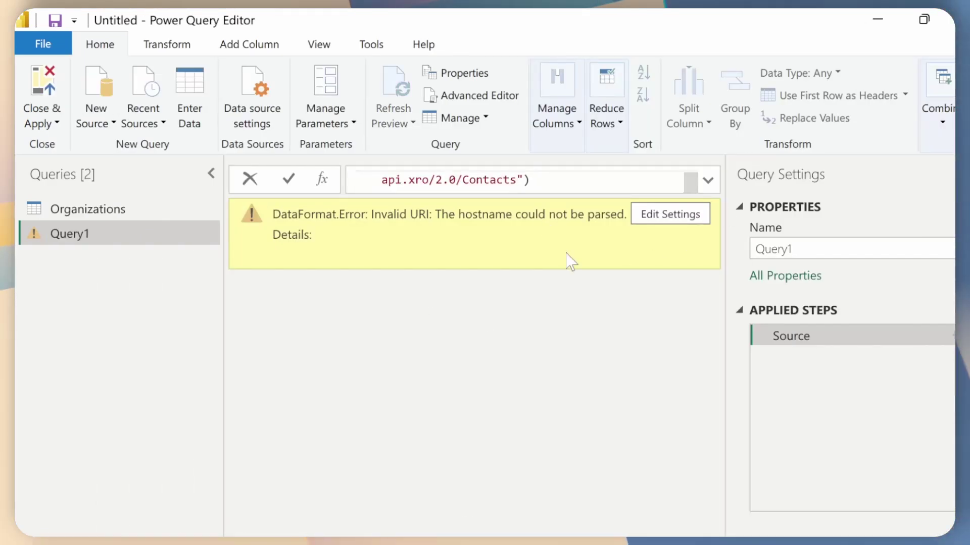
key(Right)
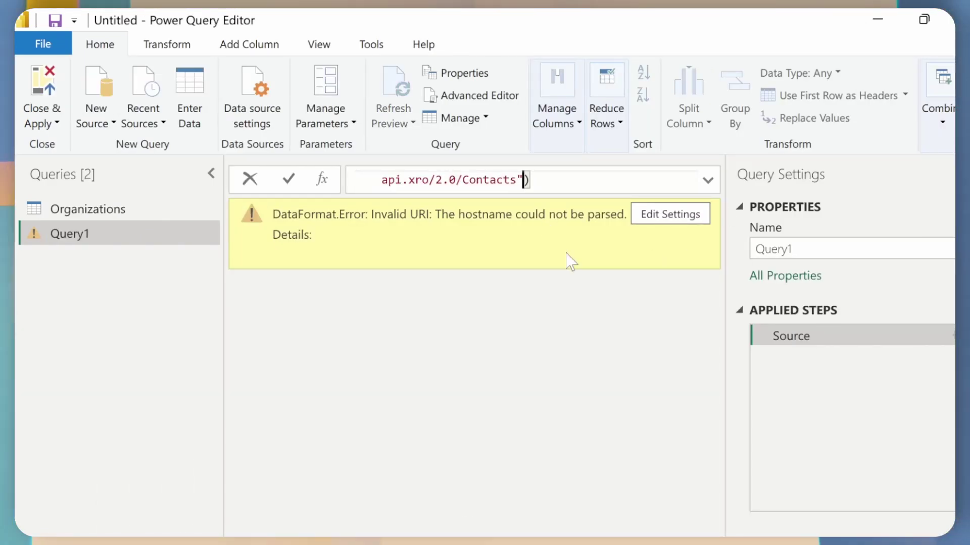
text(,)
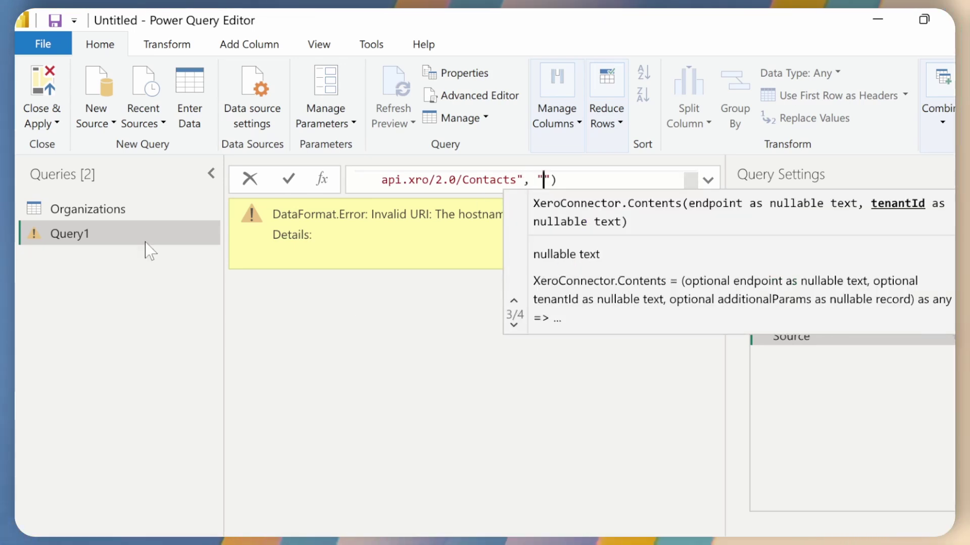
click(83, 215)
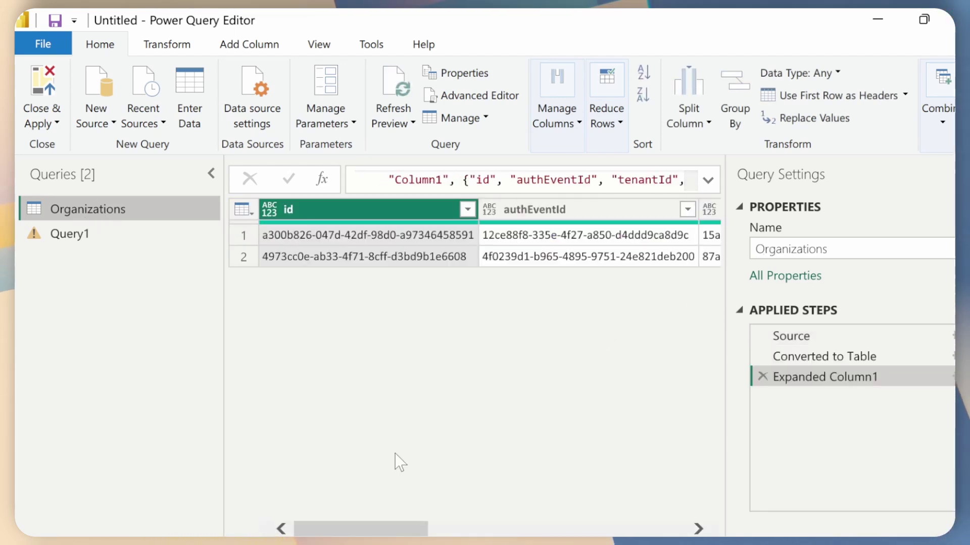
Copy the Demo Company tenant ID from Organizations and paste it into Query1's Source formula.
drag(376, 530, 501, 527)
right_click(381, 237)
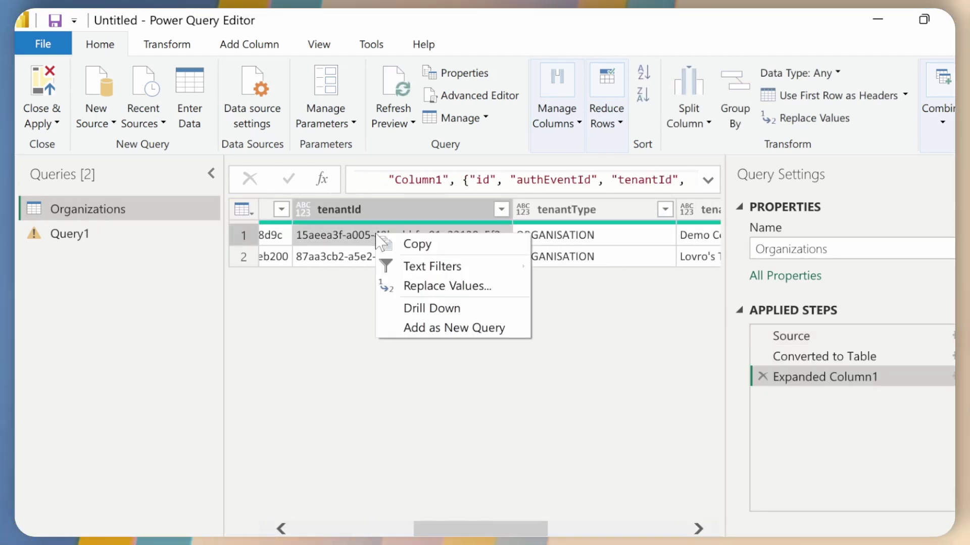
click(383, 242)
click(83, 234)
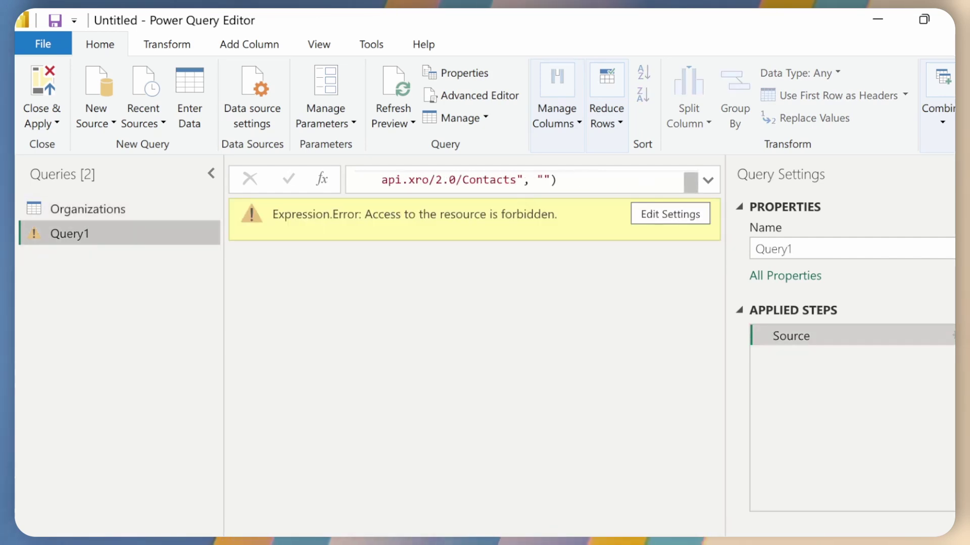
click(543, 180)
key(ctrl+v)
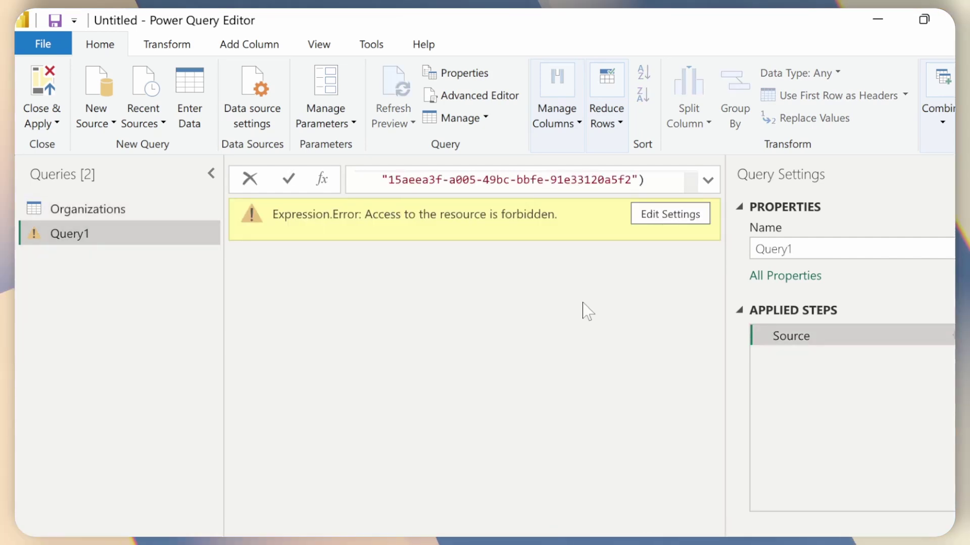
key(Return)
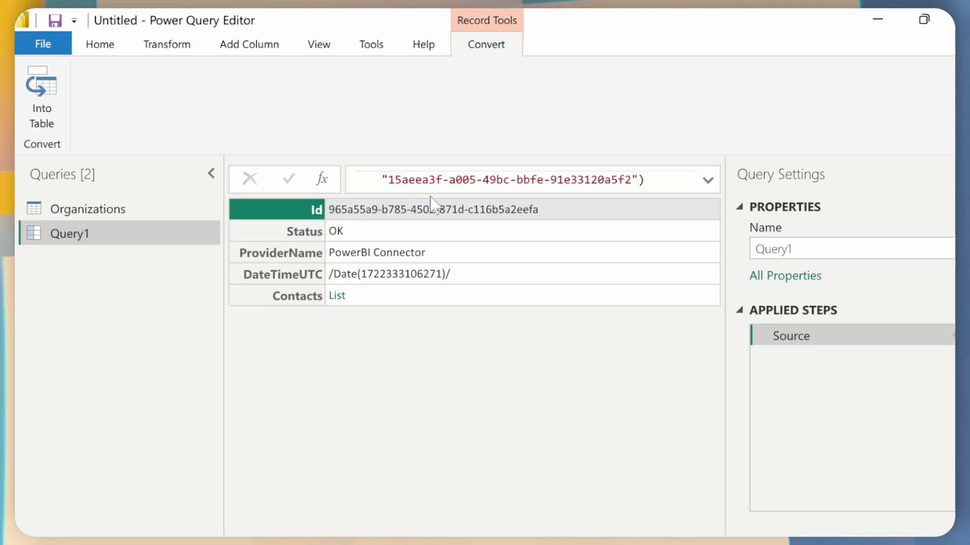
Drill into the Contacts list, convert it to a table, and expand Column1 with all fields.
click(340, 291)
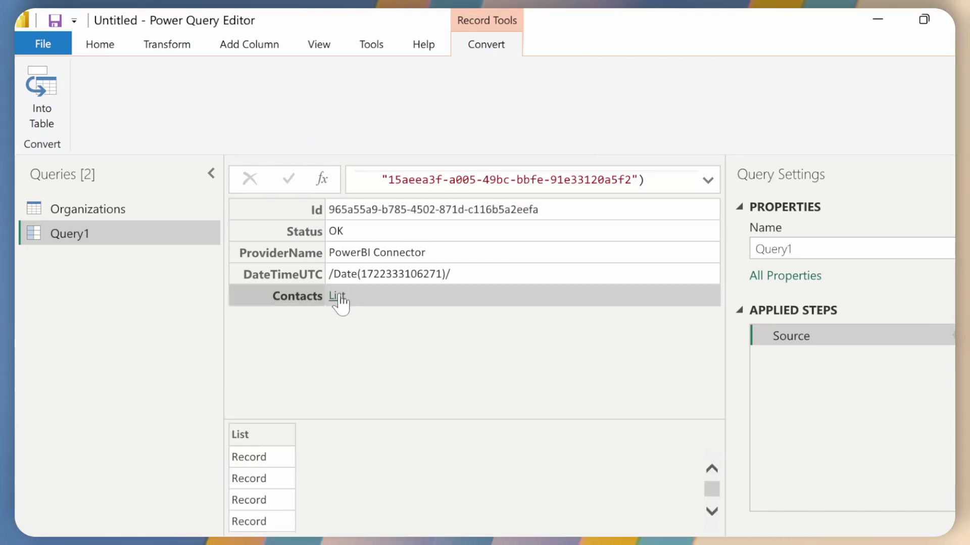
click(337, 296)
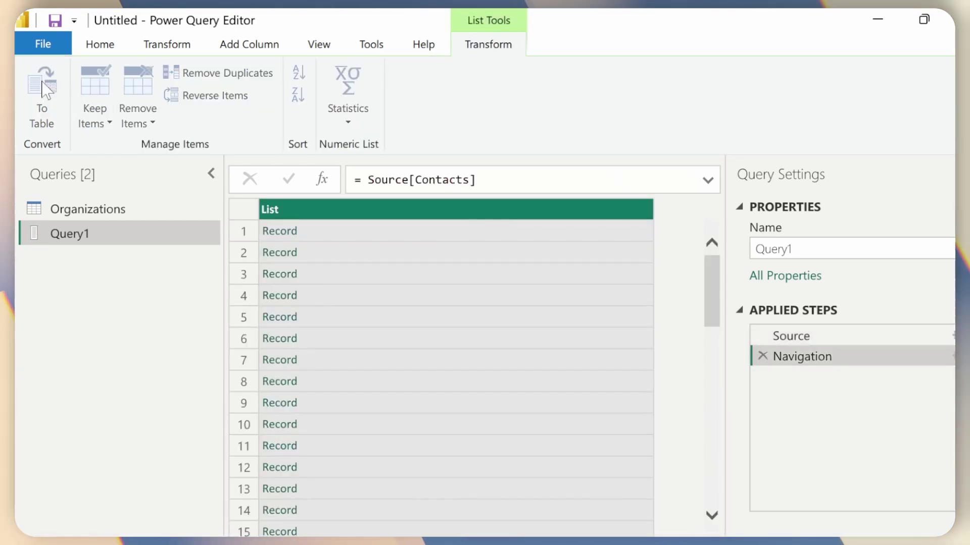
click(42, 85)
click(740, 394)
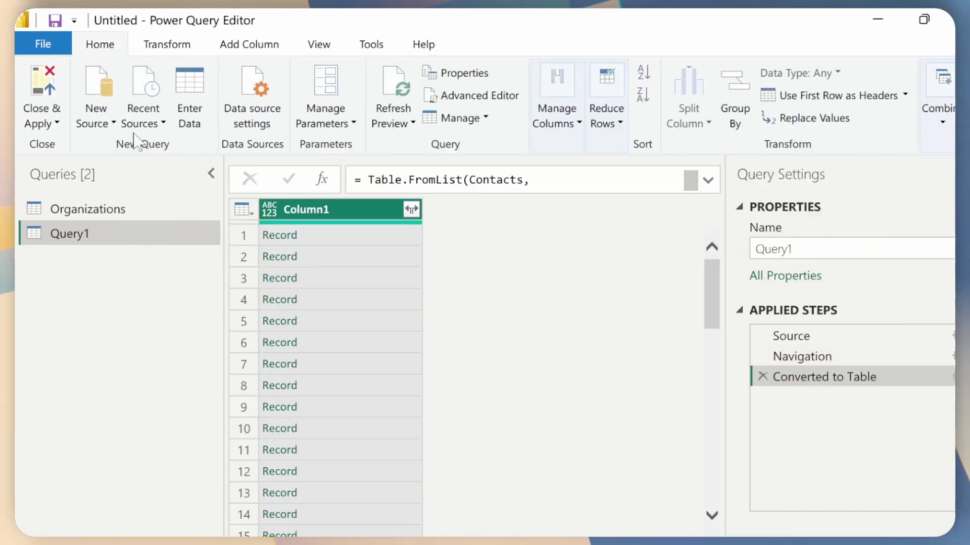
click(411, 209)
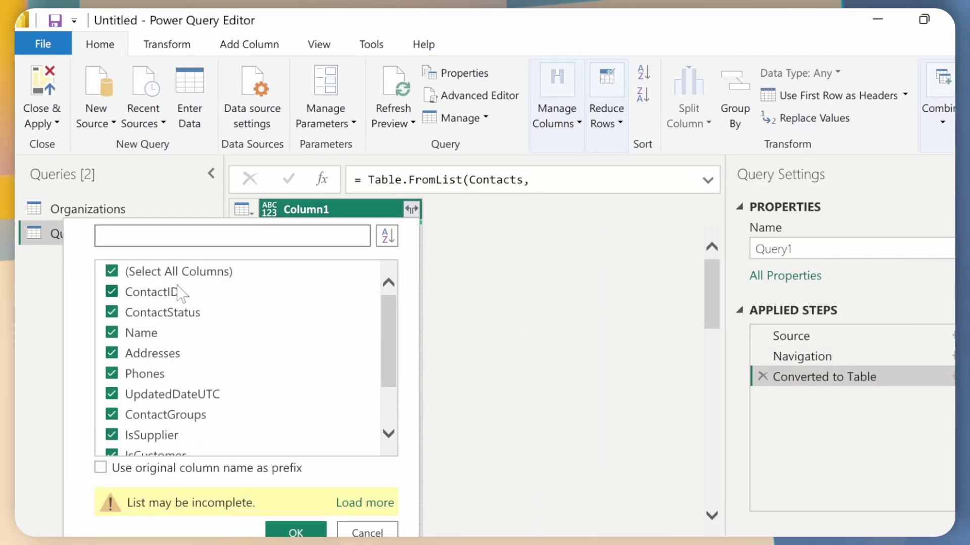
click(295, 532)
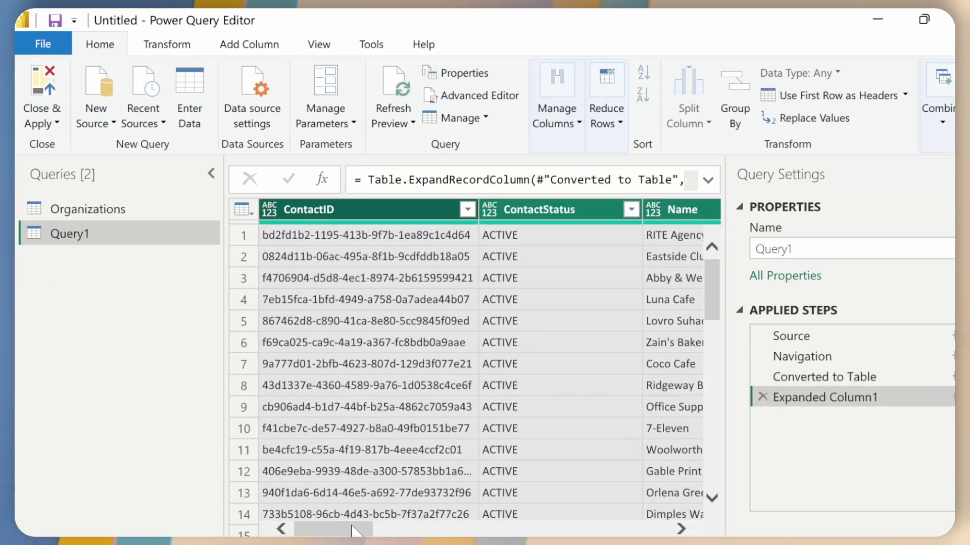
mouse_move(352, 530)
mouse_down()
mouse_move(424, 532)
mouse_move(354, 531)
mouse_up()
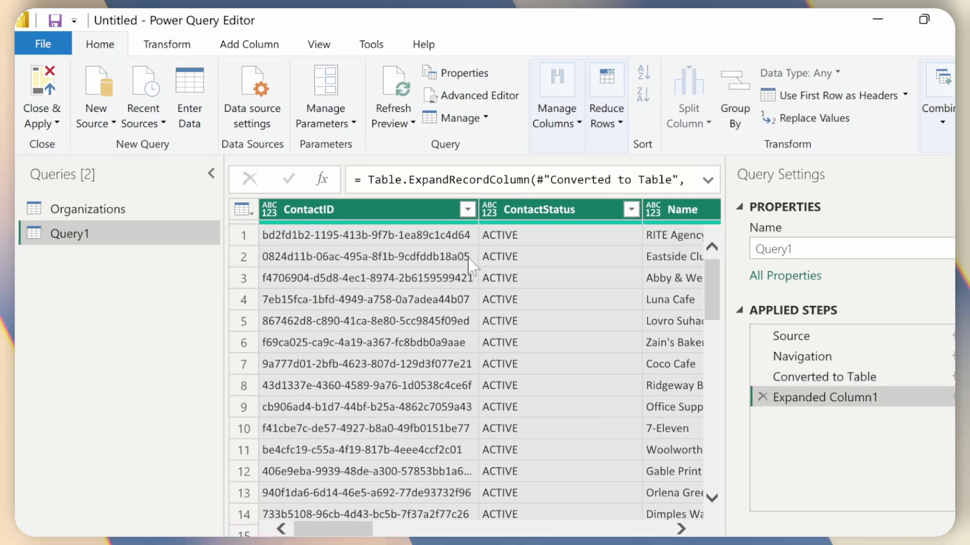
Rename Query1 to DemoCompany.
double_click(73, 234)
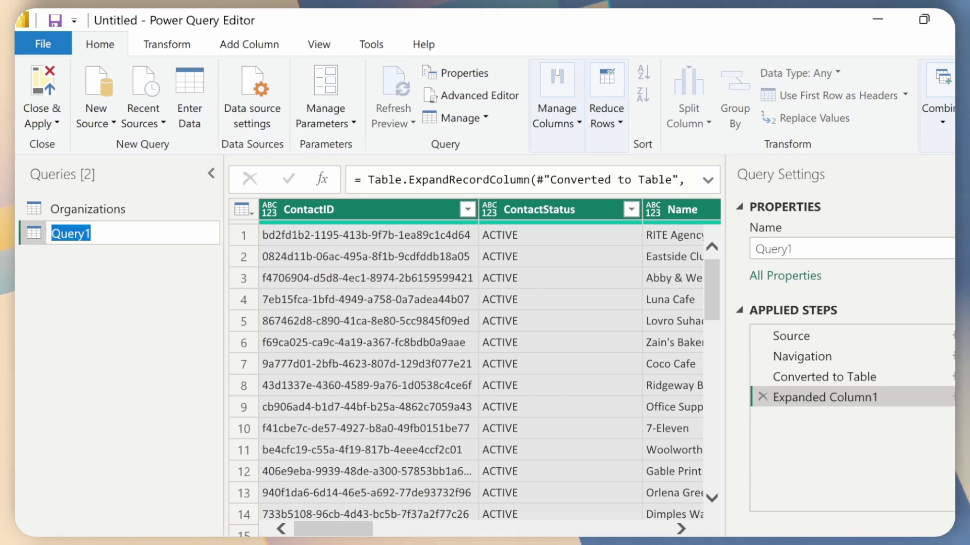
text(DemoCompany)
key(Return)
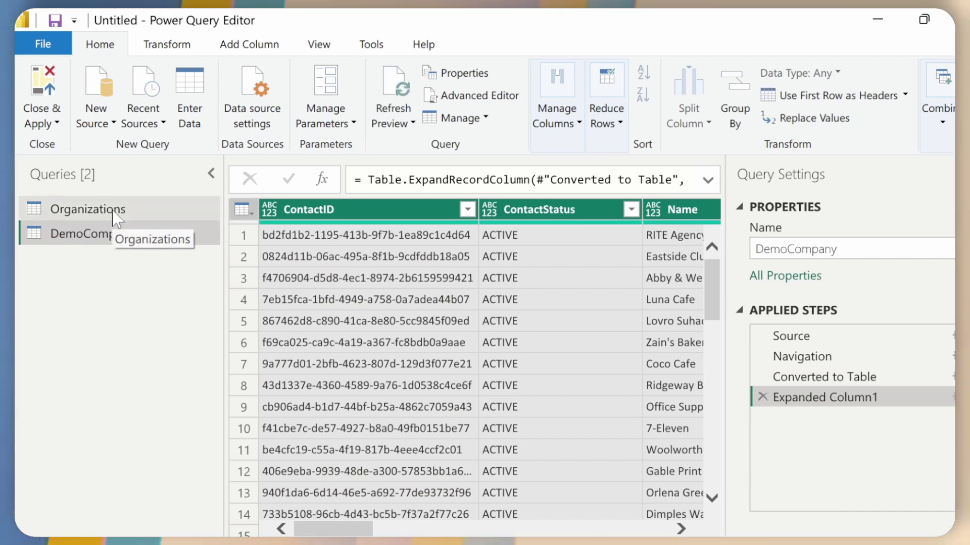
Copy the Lovro's Trial 2 tenant ID from the Organizations query.
click(159, 207)
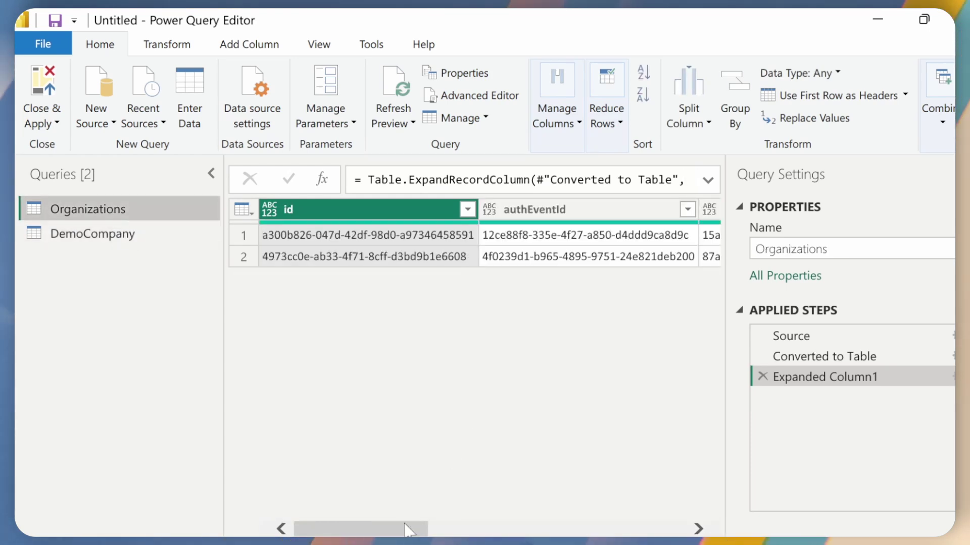
drag(406, 529, 523, 528)
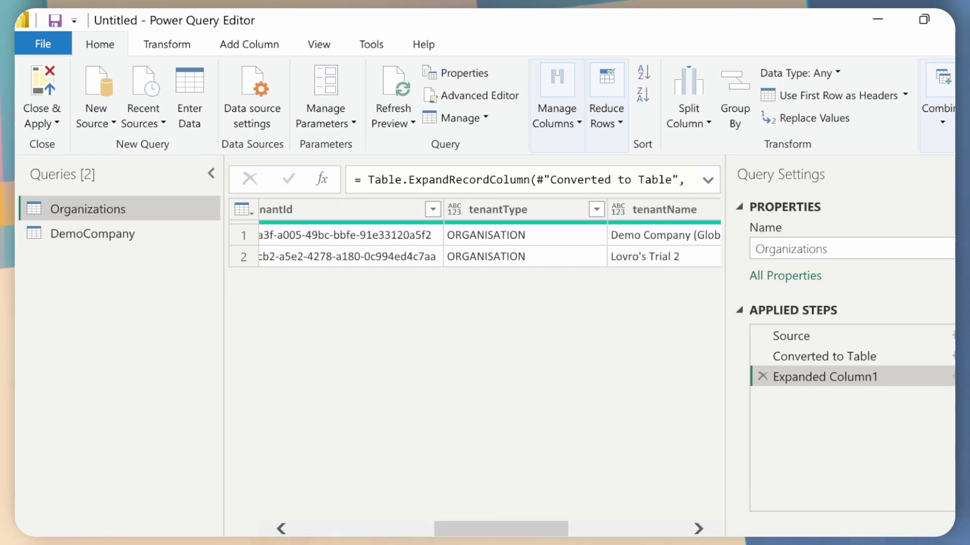
right_click(326, 256)
click(372, 262)
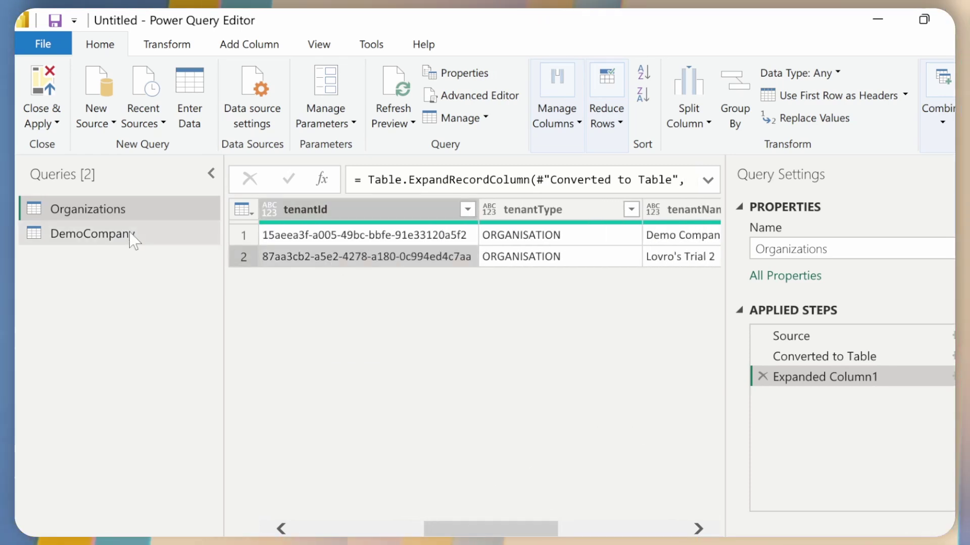
Duplicate the DemoCompany query and name the copy LovrosTrialContacts.
click(130, 235)
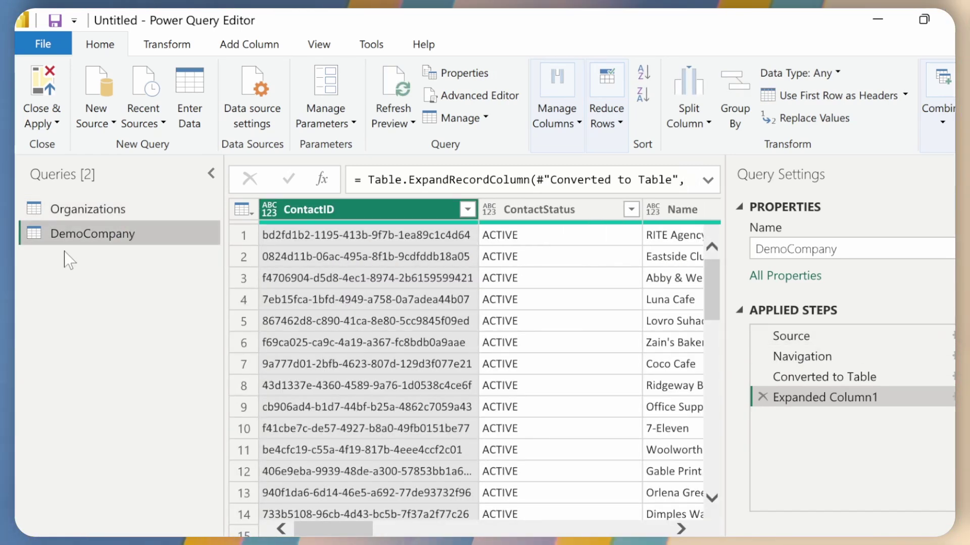
right_click(119, 235)
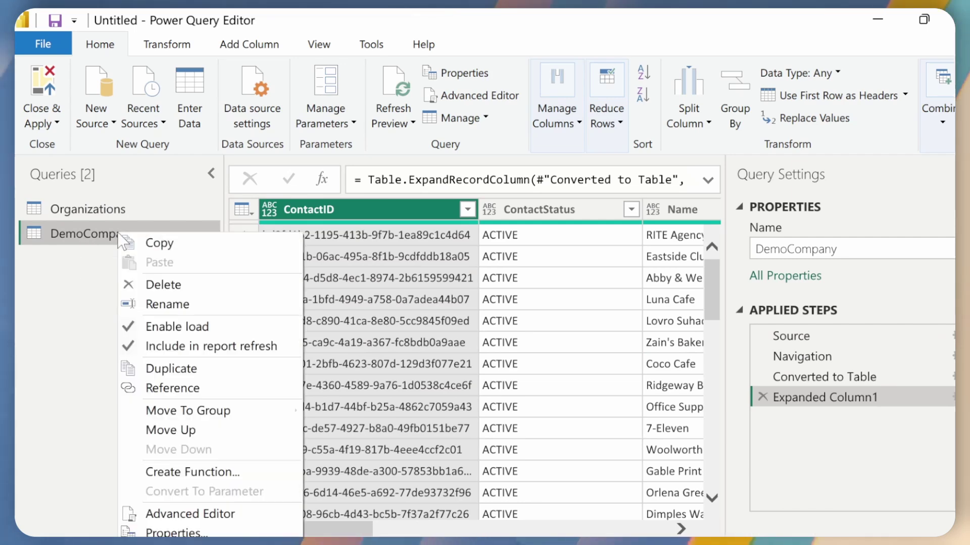
click(181, 369)
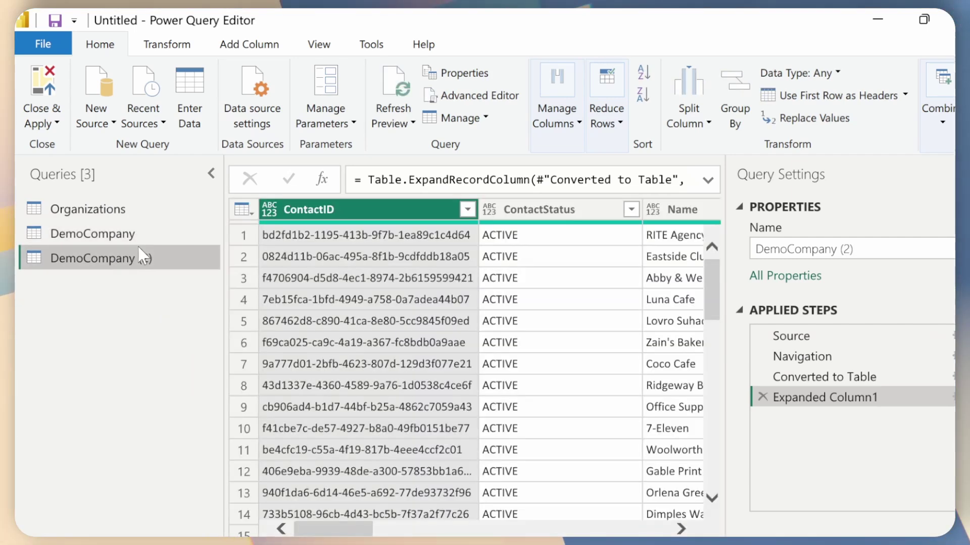
double_click(141, 256)
text(LovrosTrialContacts)
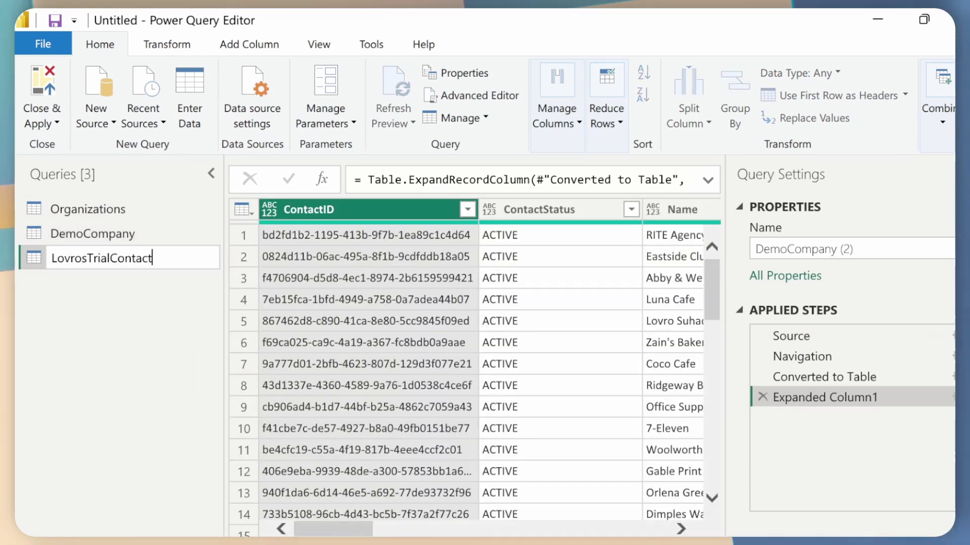
key(Return)
Replace the tenant ID in LovrosTrialContacts' Source formula with the Lovro's Trial 2 ID.
click(800, 337)
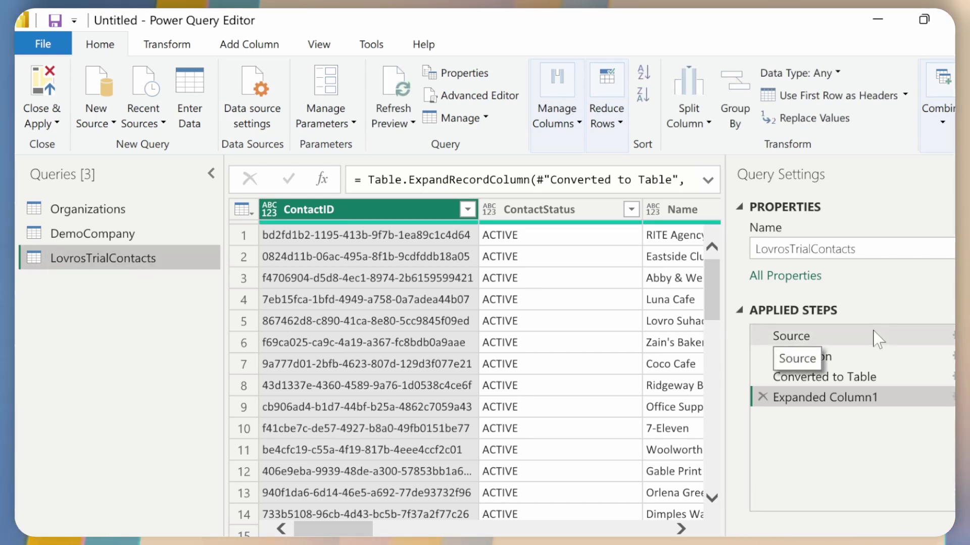
click(708, 181)
drag(388, 216, 631, 216)
key(ctrl+v)
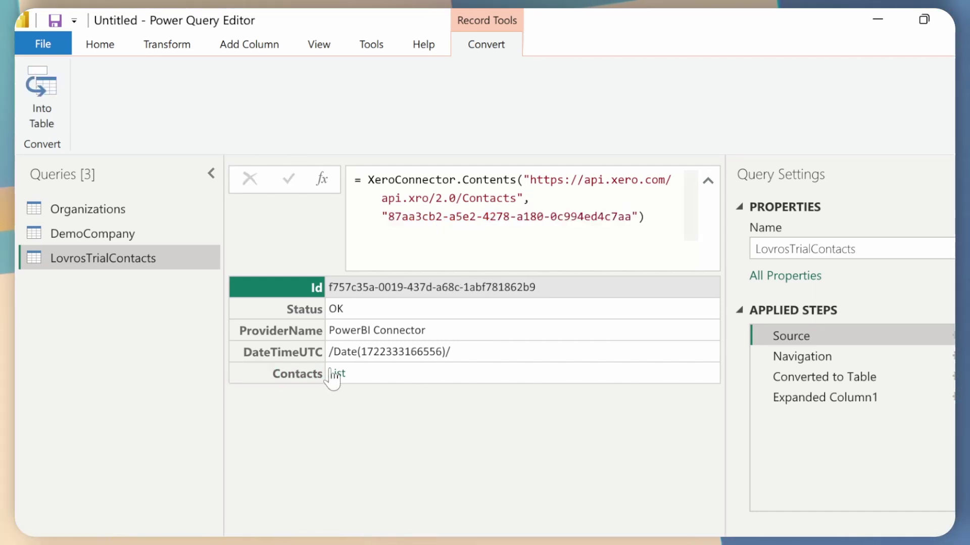
Check the expanded result shows Testing Contact 2 and New testing contact.
click(862, 398)
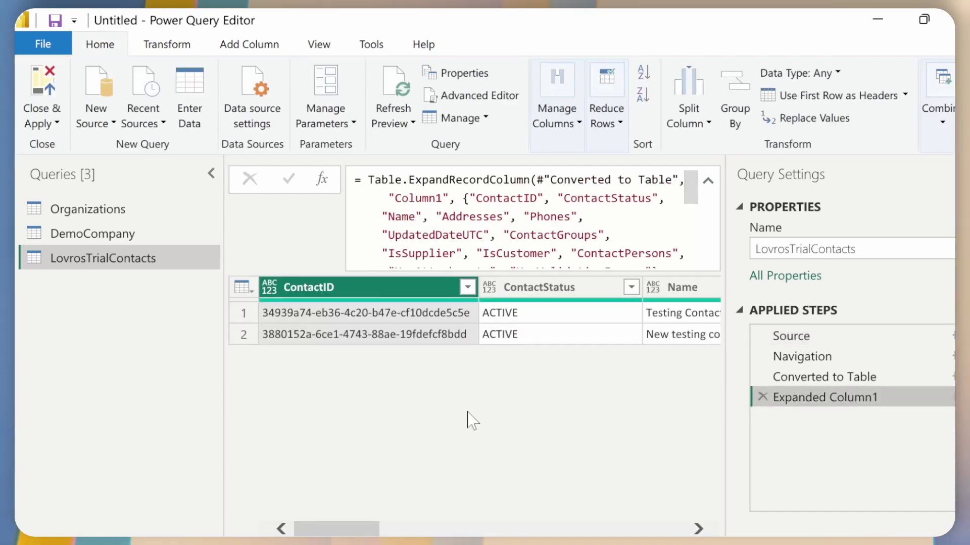
drag(318, 528, 406, 527)
click(461, 316)
click(446, 335)
drag(401, 414, 303, 420)
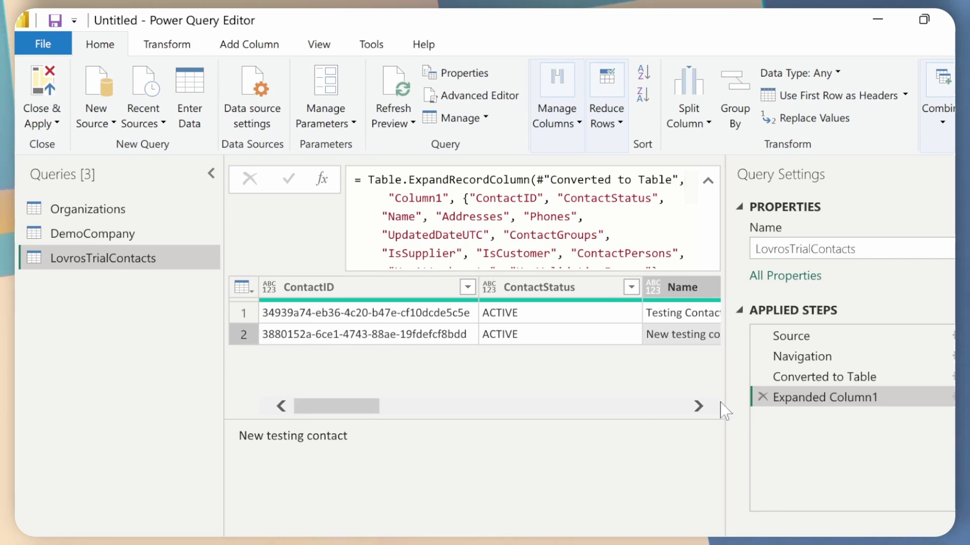
Compare Organizations' tenantId values with the tenant ID hard-coded in DemoCompany's Source step formula.
click(91, 212)
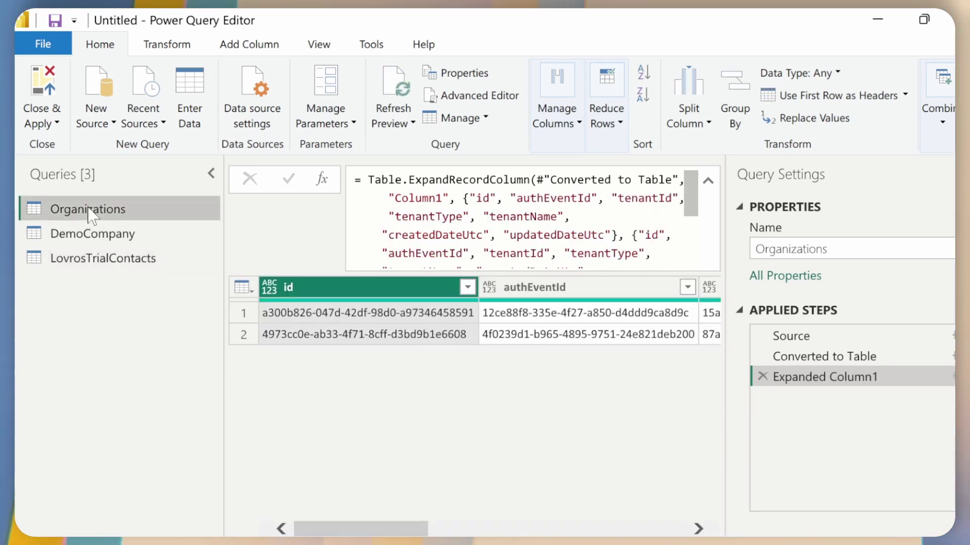
drag(320, 526, 432, 525)
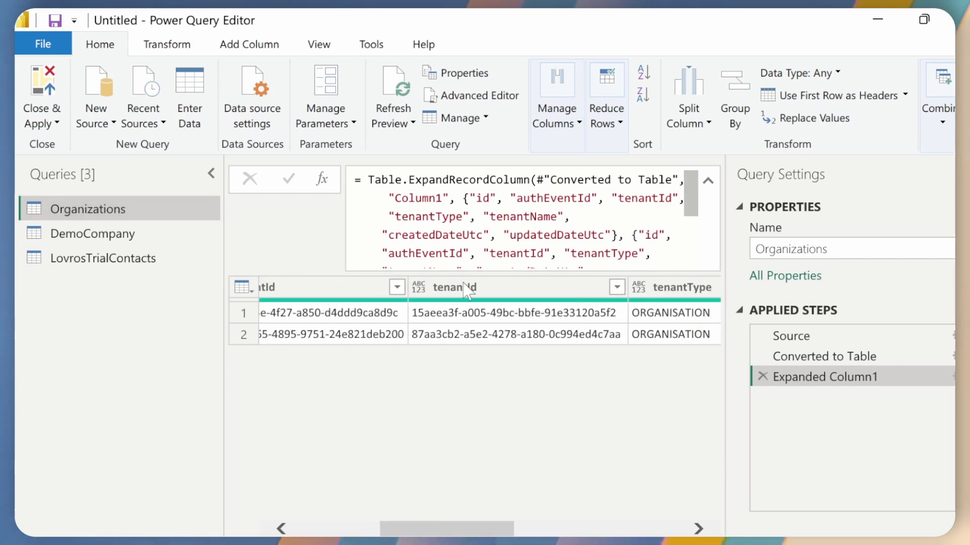
click(462, 287)
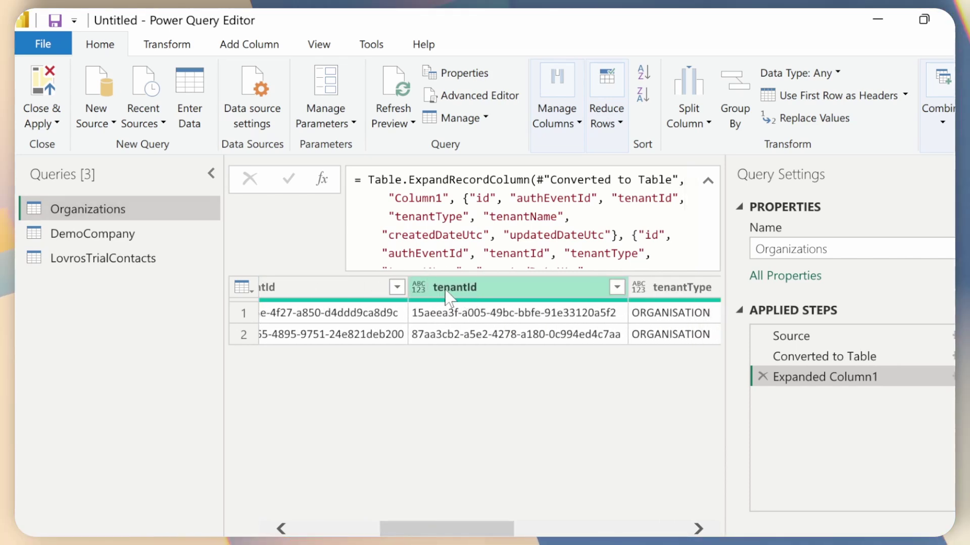
click(147, 238)
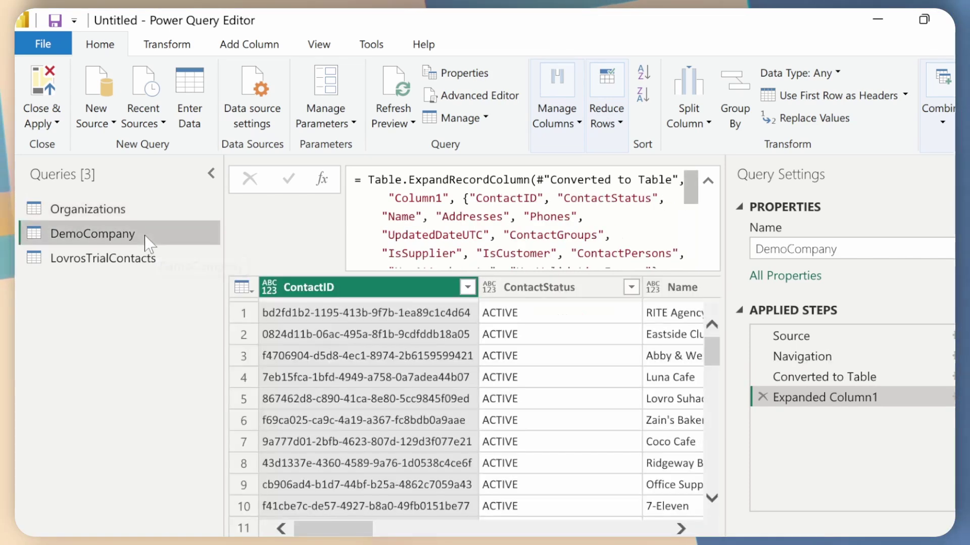
click(788, 336)
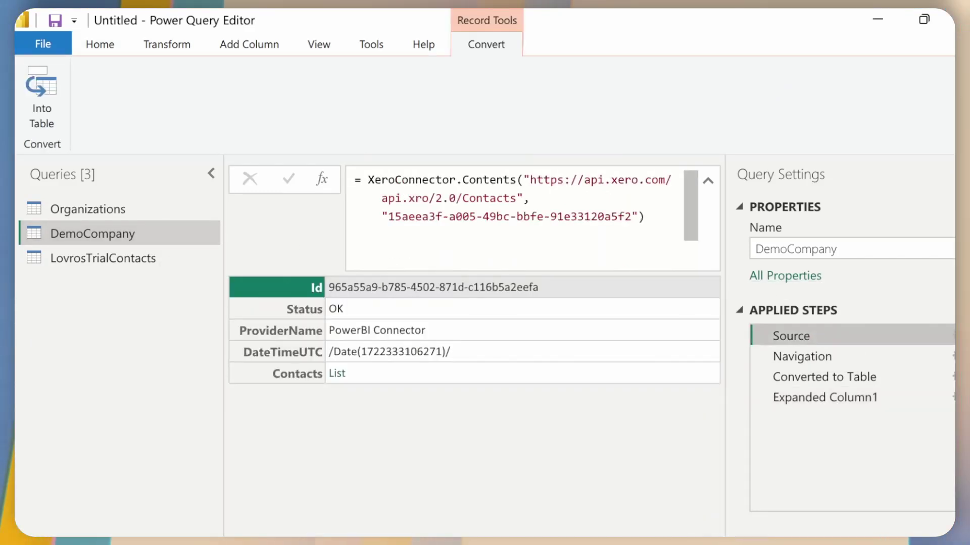
drag(388, 216, 632, 216)
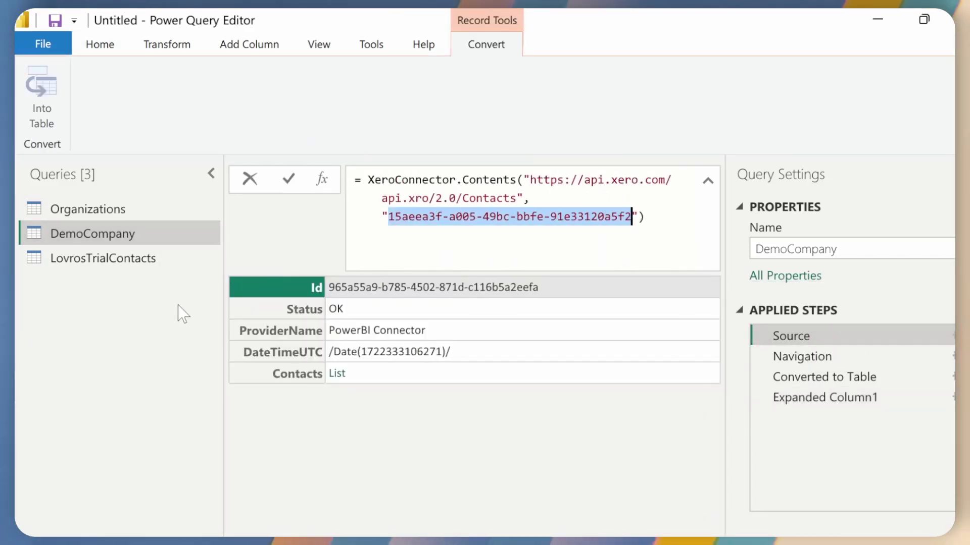
click(118, 209)
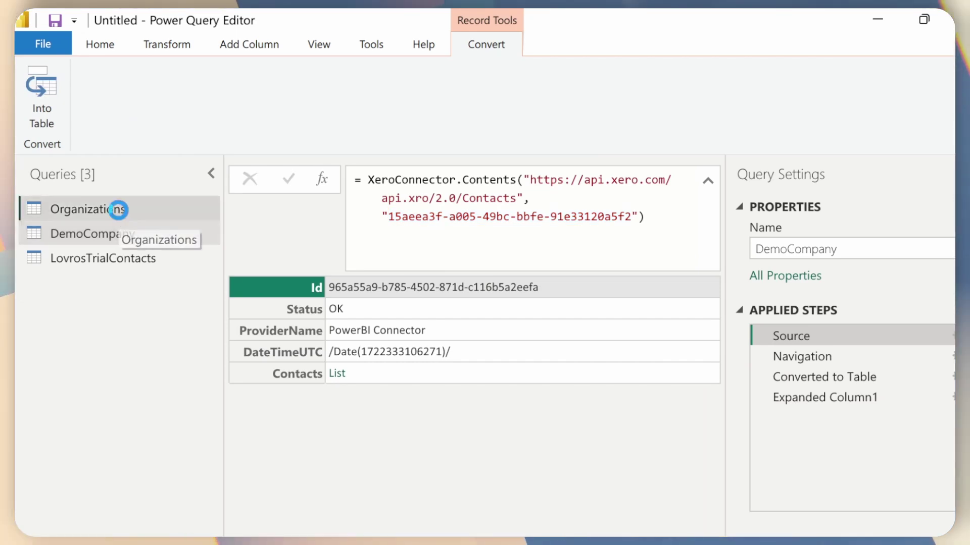
Add an Organizations (2) query referencing Organizations and keep only its tenantId column.
right_click(118, 209)
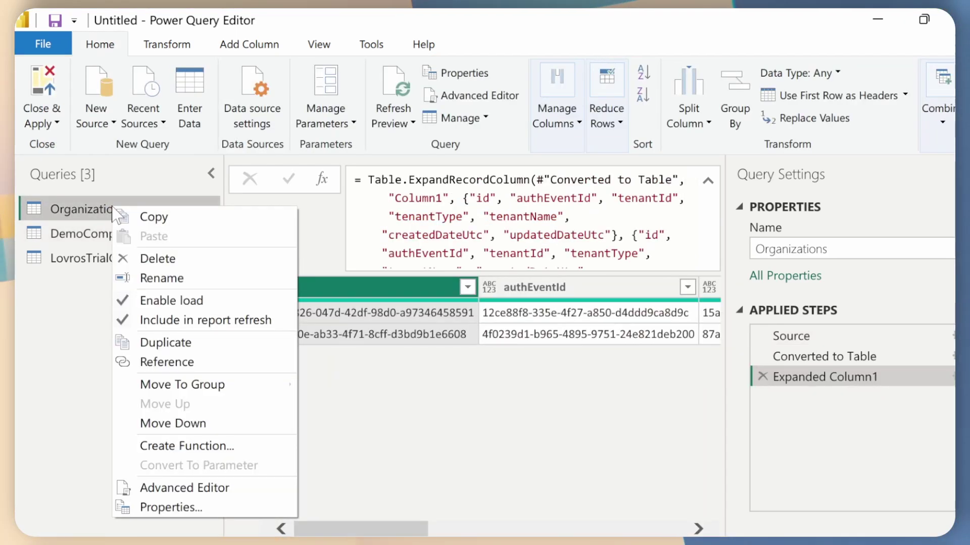
click(172, 361)
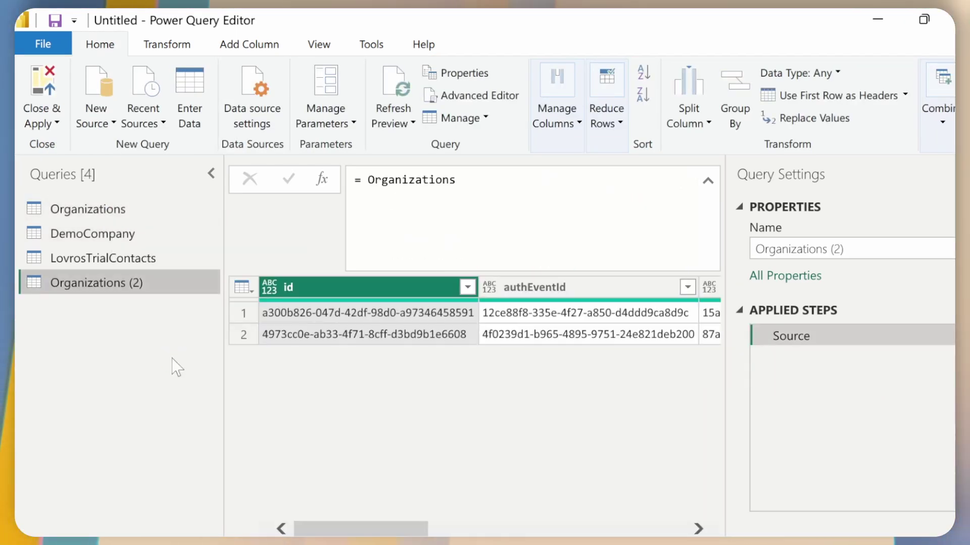
drag(378, 529, 476, 527)
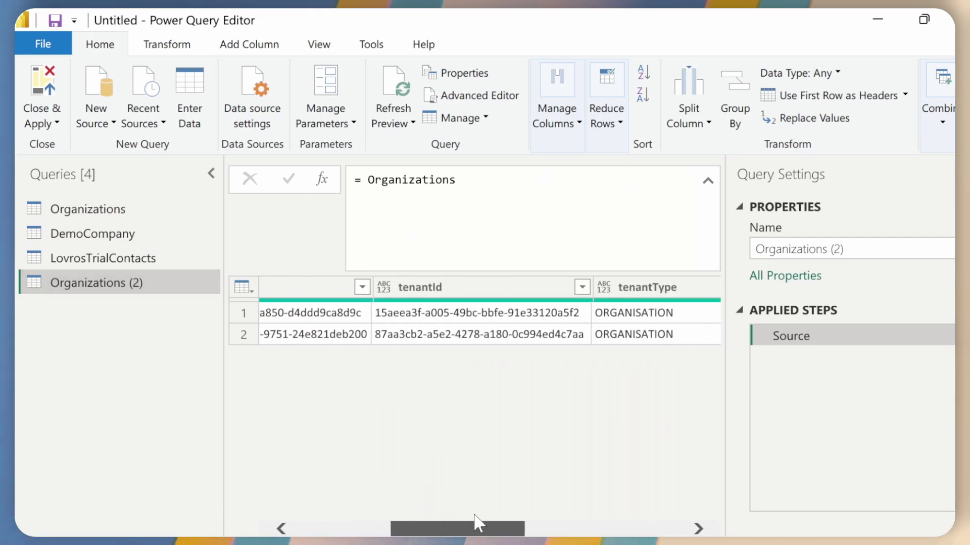
right_click(454, 291)
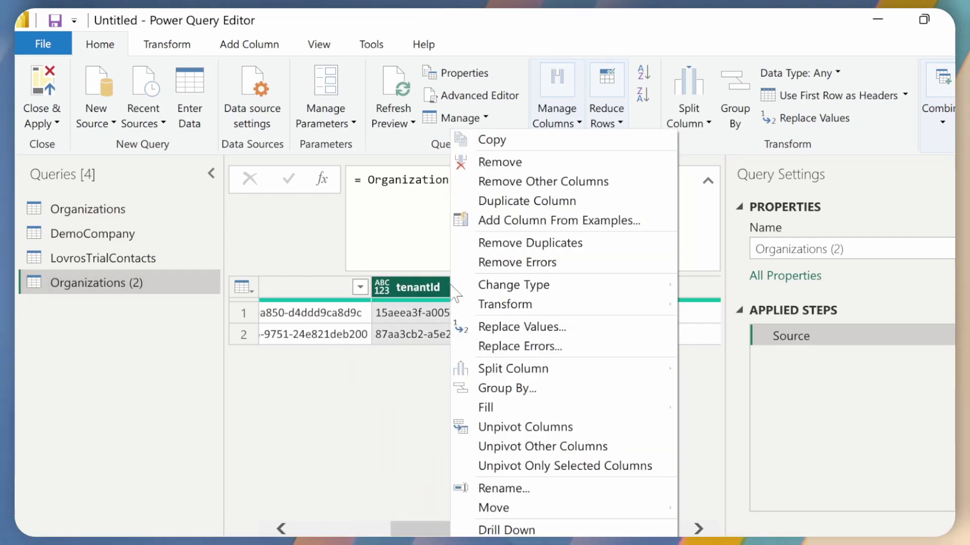
click(535, 182)
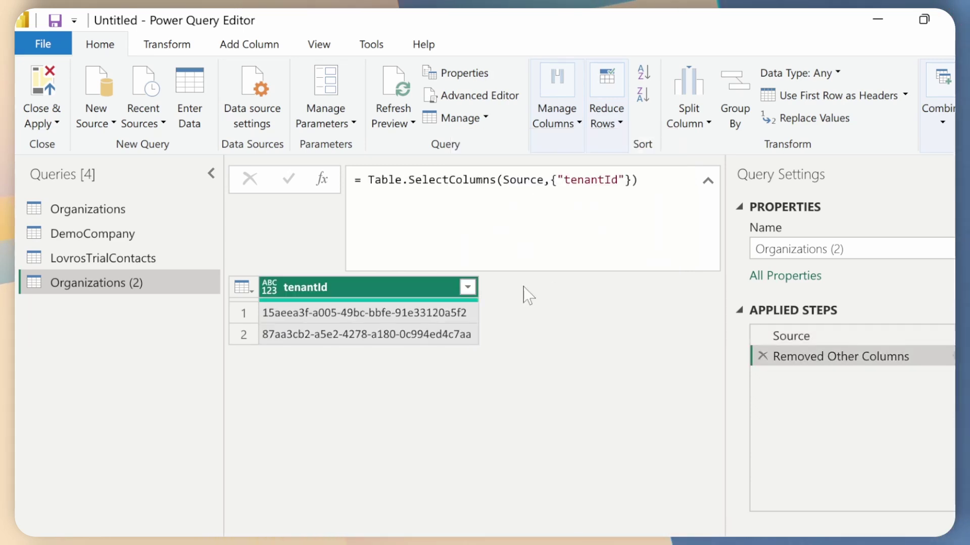
Delete the Removed Other Columns step and rename the query DemoCompanyTenantId.
click(762, 356)
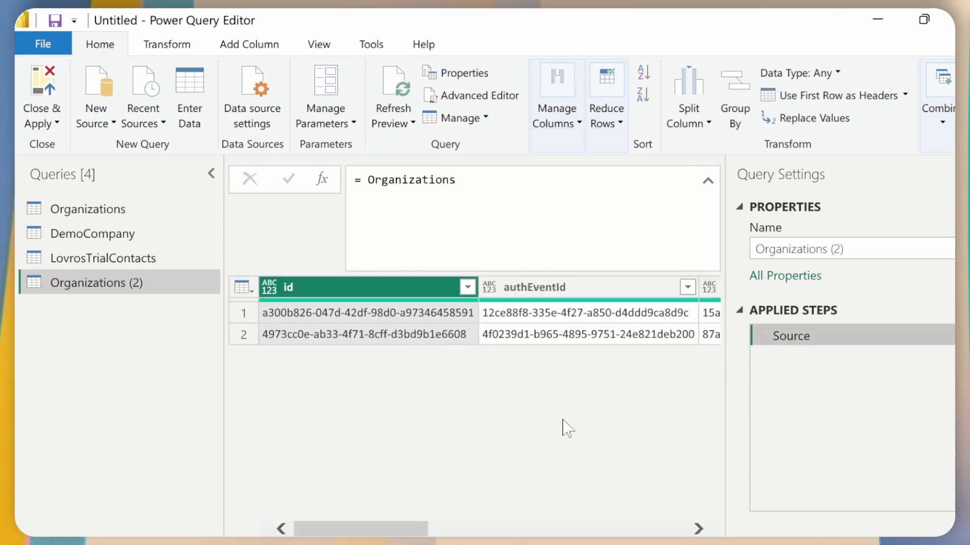
drag(385, 527, 413, 528)
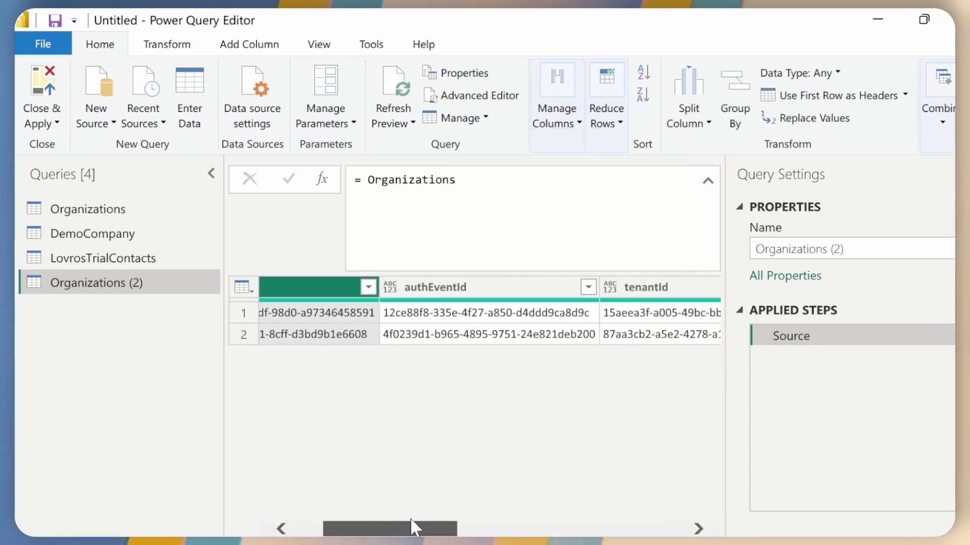
click(475, 529)
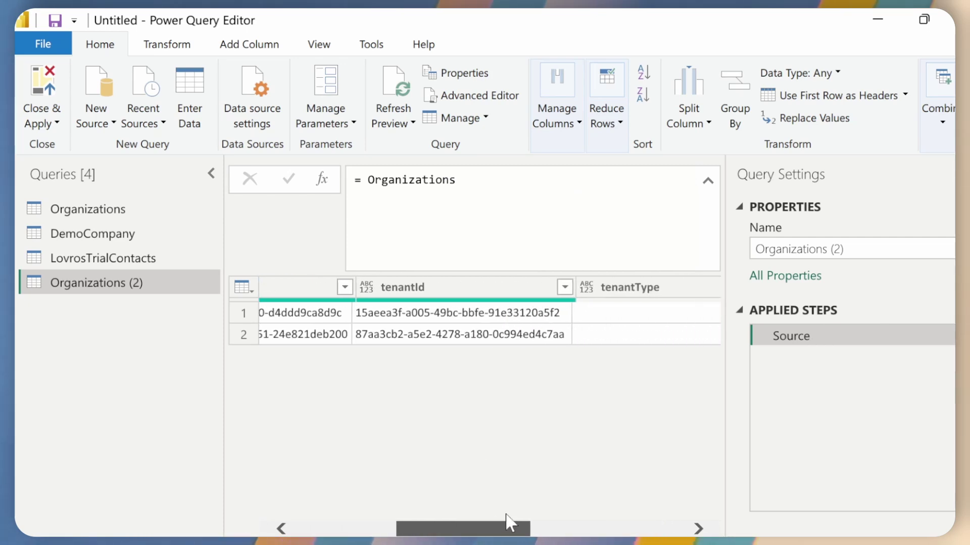
drag(496, 528, 539, 529)
click(591, 316)
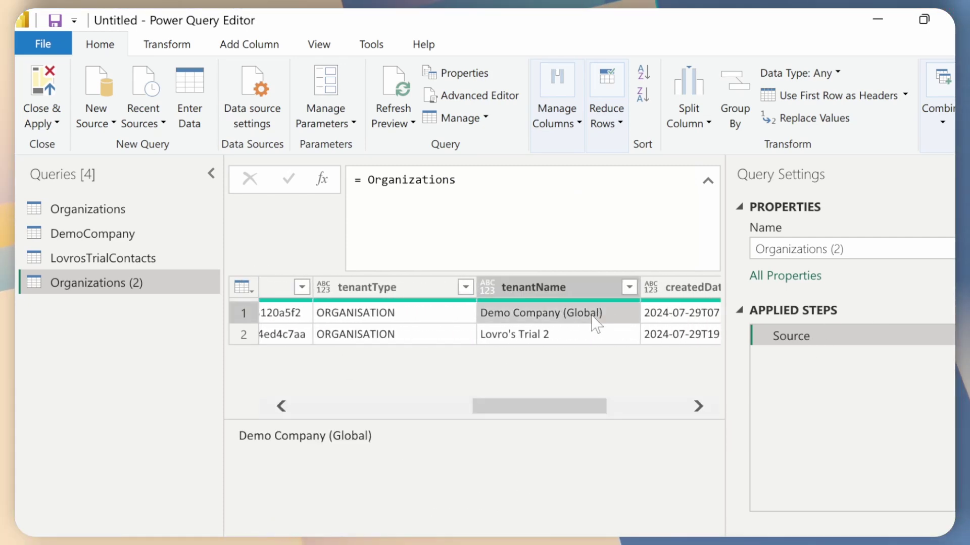
double_click(112, 287)
text(DemoCompanyTenantId)
key(Return)
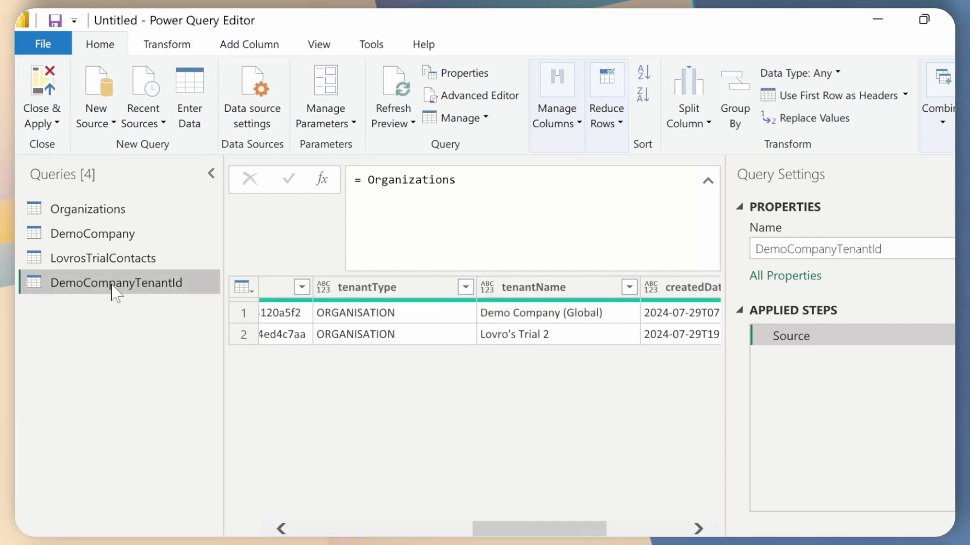
Filter tenantName to Demo Company (Global) and keep only the tenantId column.
click(629, 287)
click(396, 445)
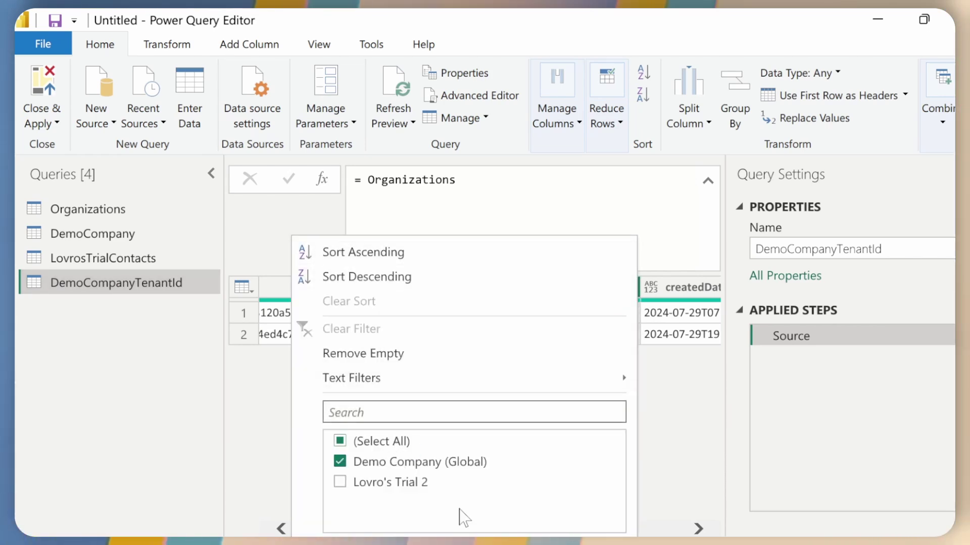
click(550, 542)
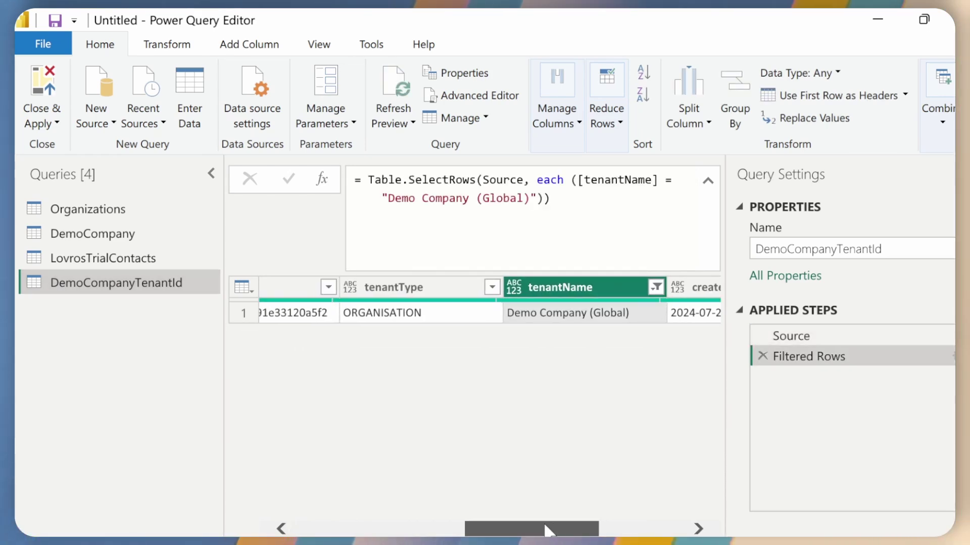
drag(543, 531, 469, 529)
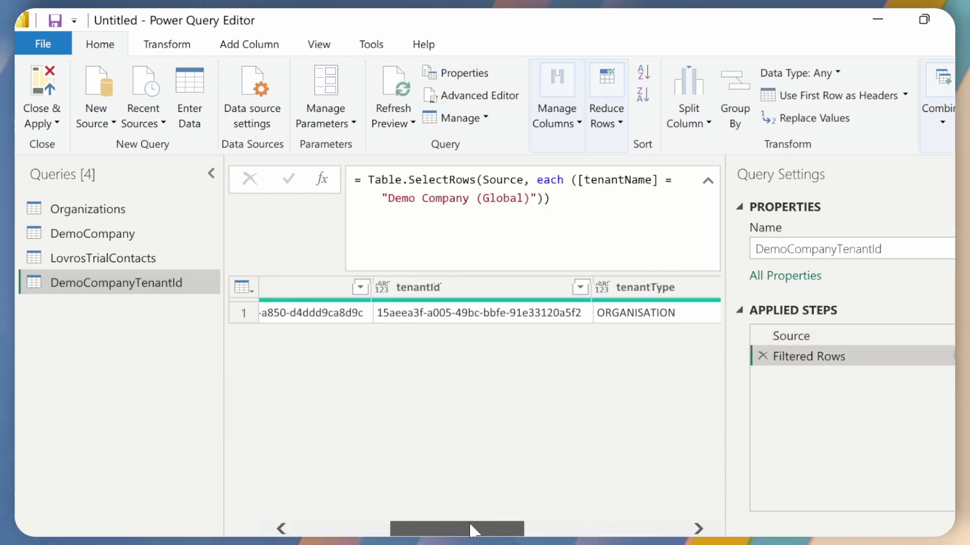
right_click(458, 290)
click(520, 182)
click(498, 180)
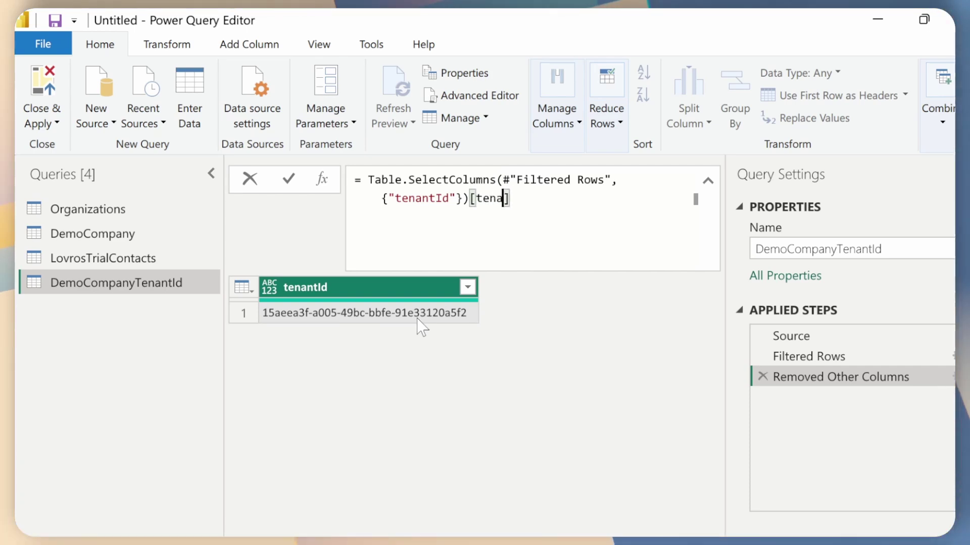
Append [tenantId]{0} to the Table.SelectColumns formula so it returns the single tenant ID text.
key(BackSpace)
key(BackSpace)
text(tId)
key(Return)
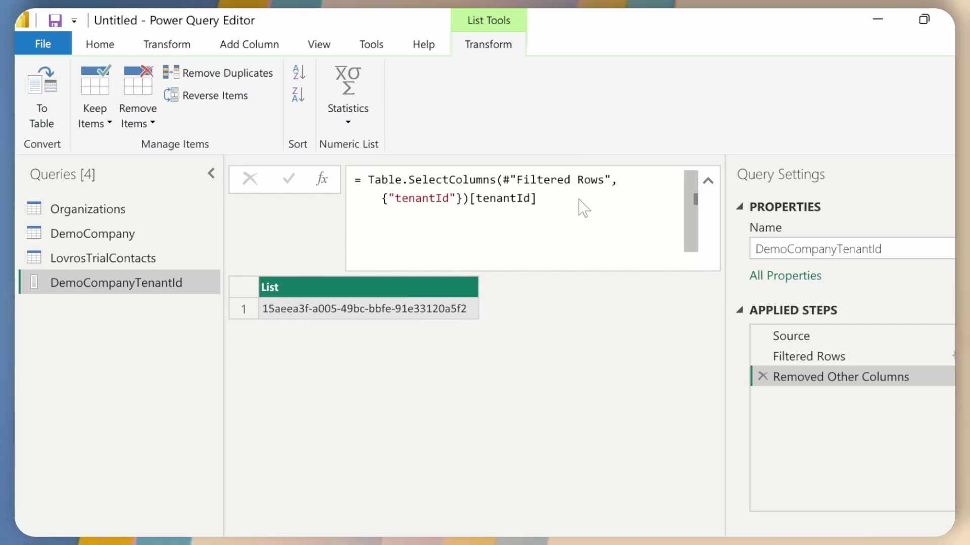
text({0)
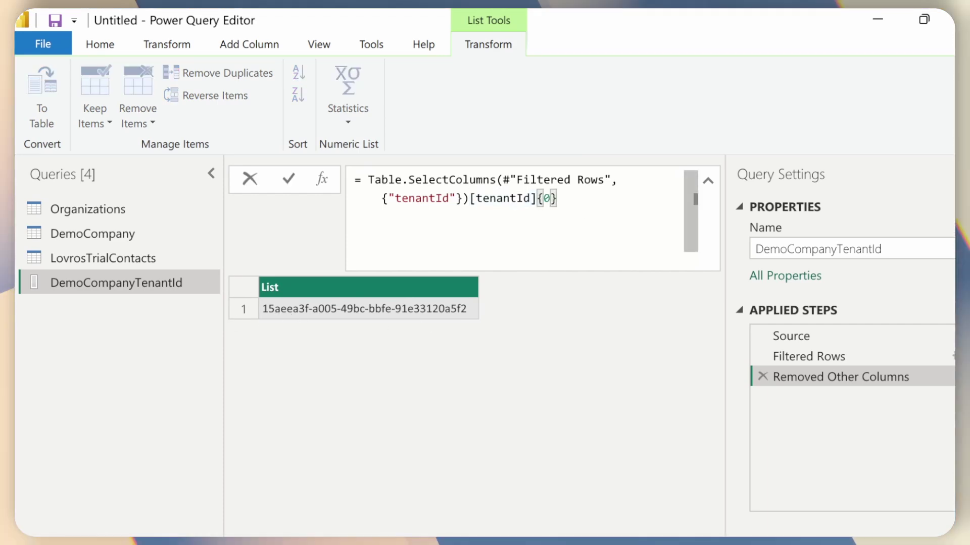
key(Return)
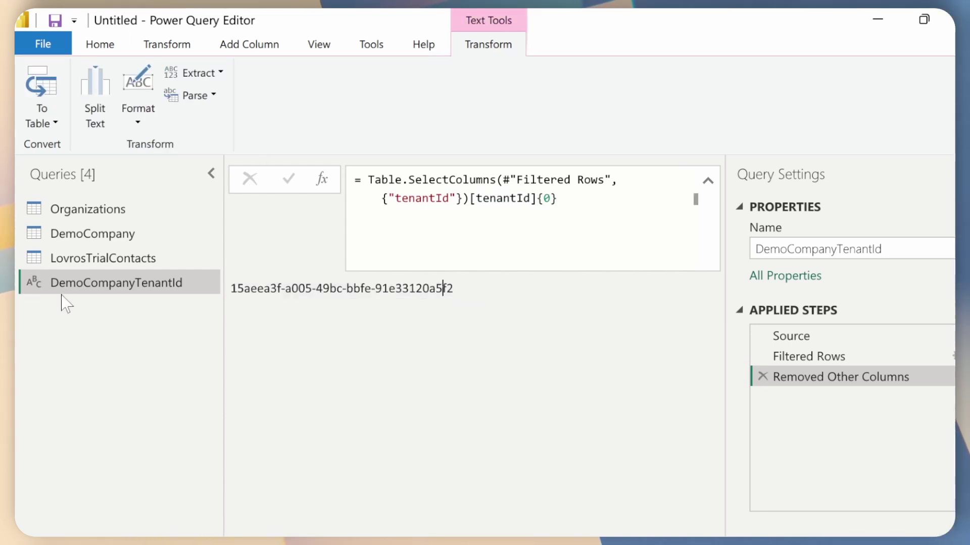
Rename the DemoCompany query to DemoCompanyContacts.
double_click(129, 235)
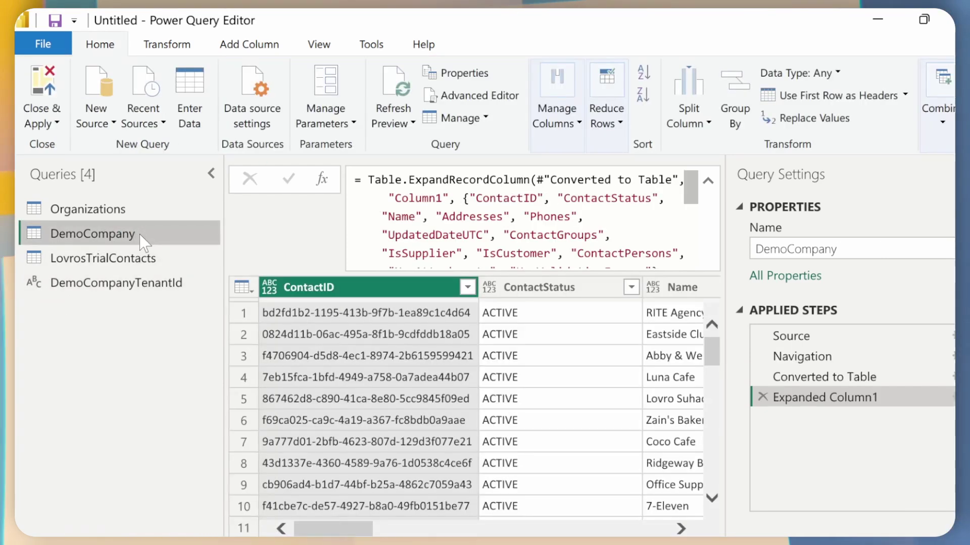
key(Escape)
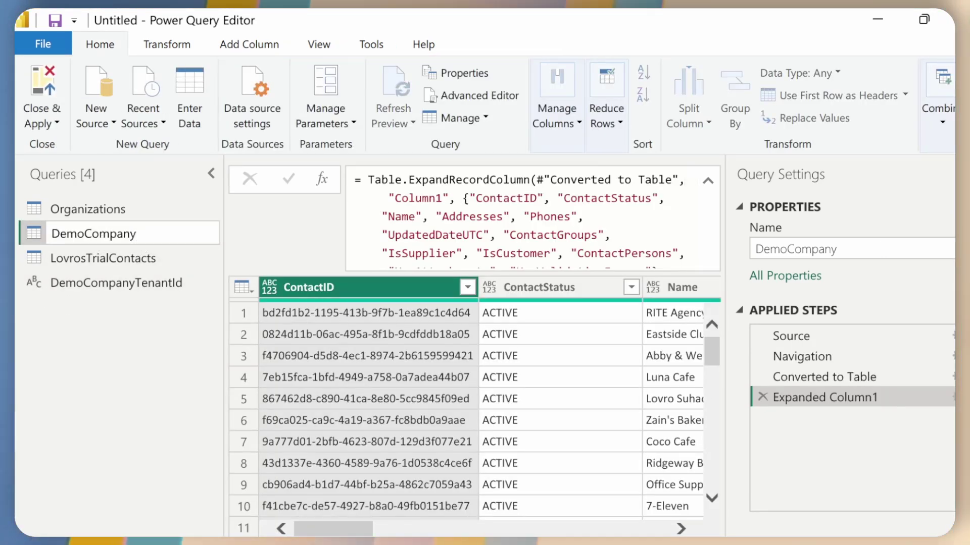
key(Return)
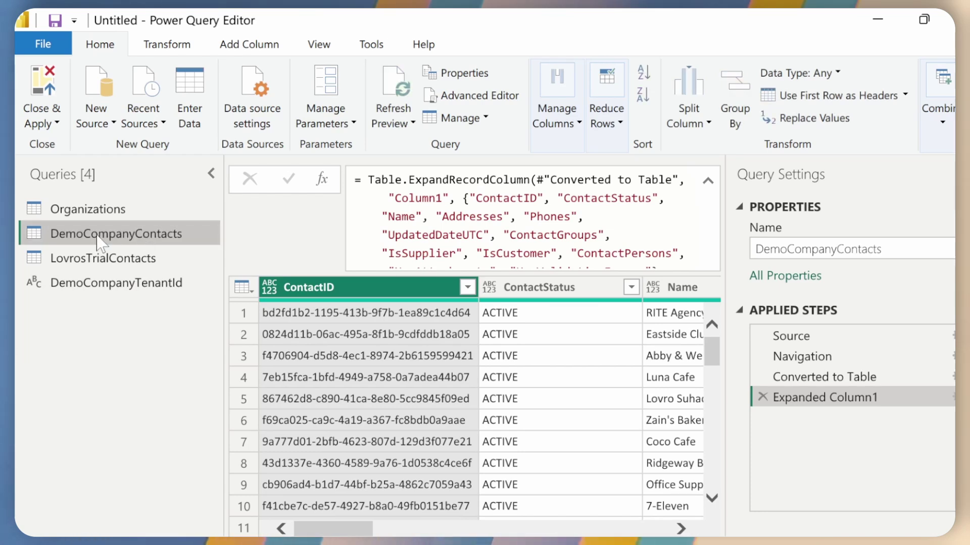
Replace the hard-coded tenant GUID in its Source step with the DemoCompanyTenantId reference.
click(839, 335)
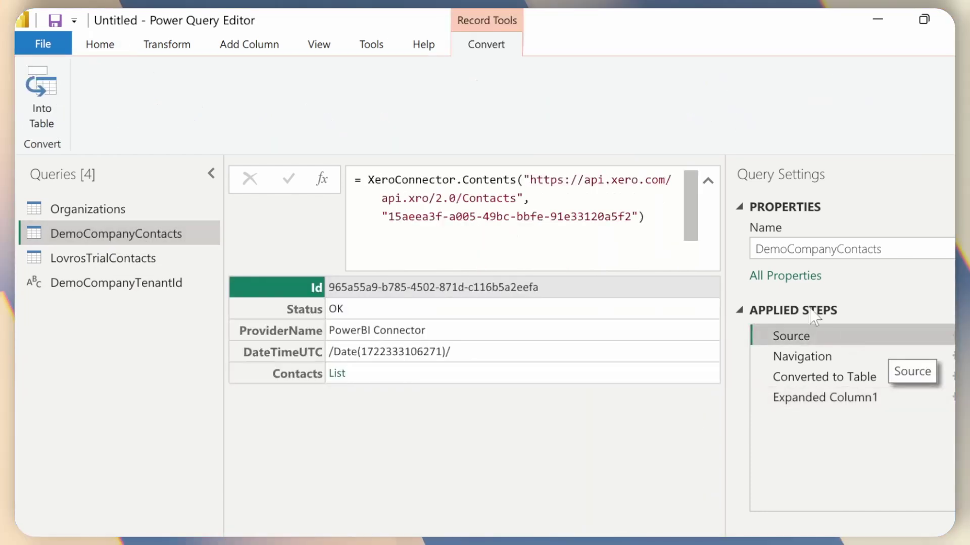
drag(382, 217, 598, 218)
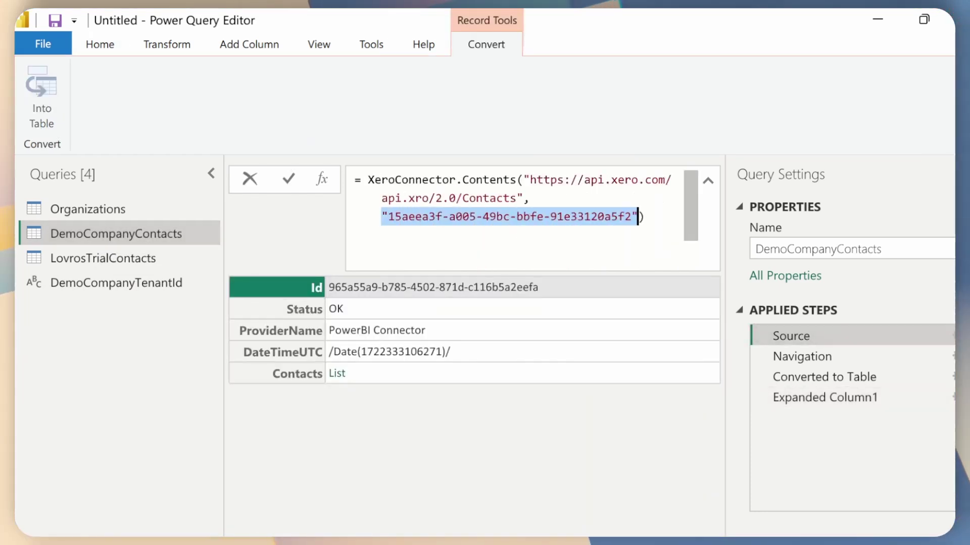
key(BackSpace)
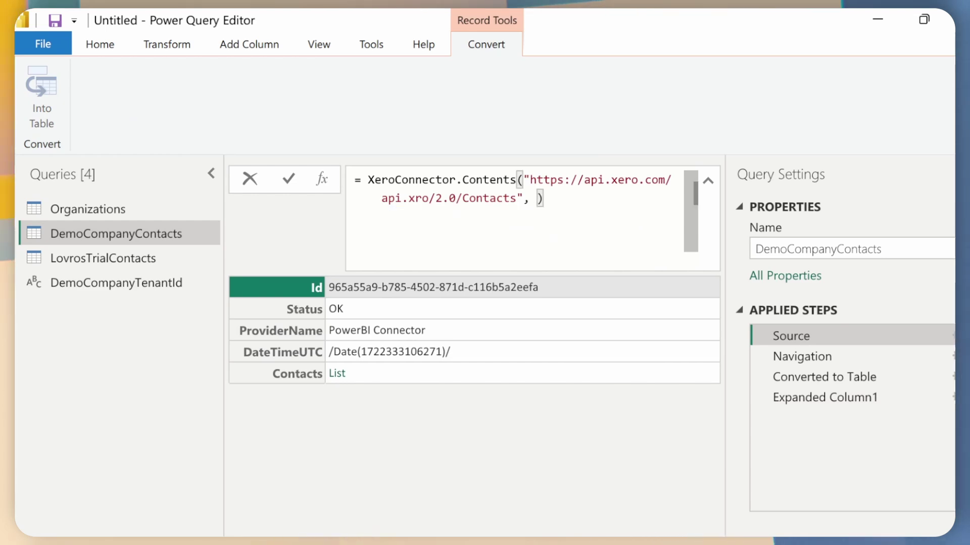
text(DemoC)
key(Tab)
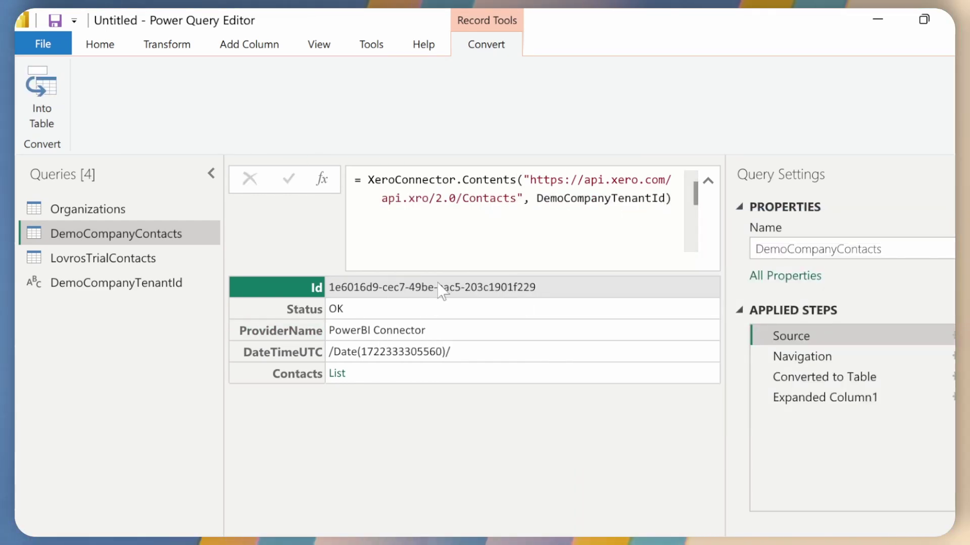
double_click(601, 198)
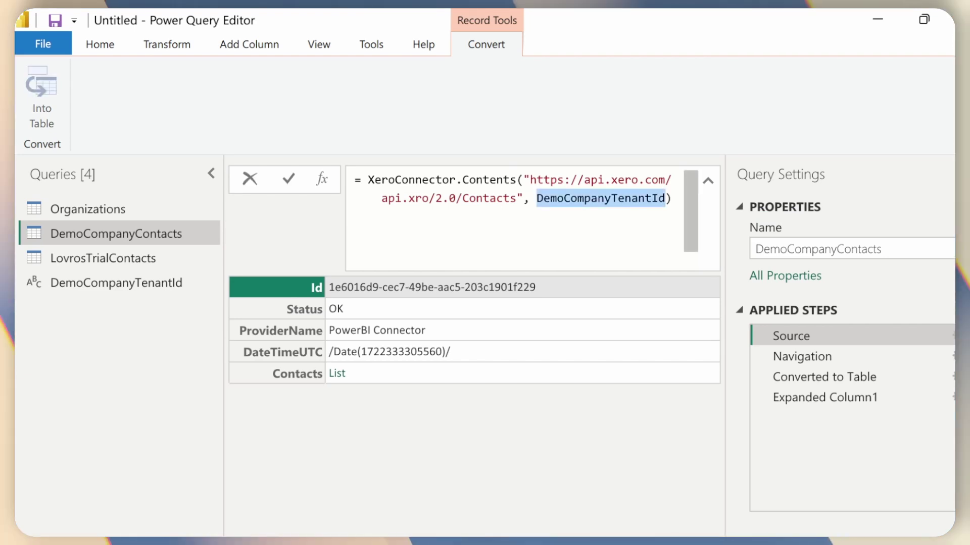
click(611, 198)
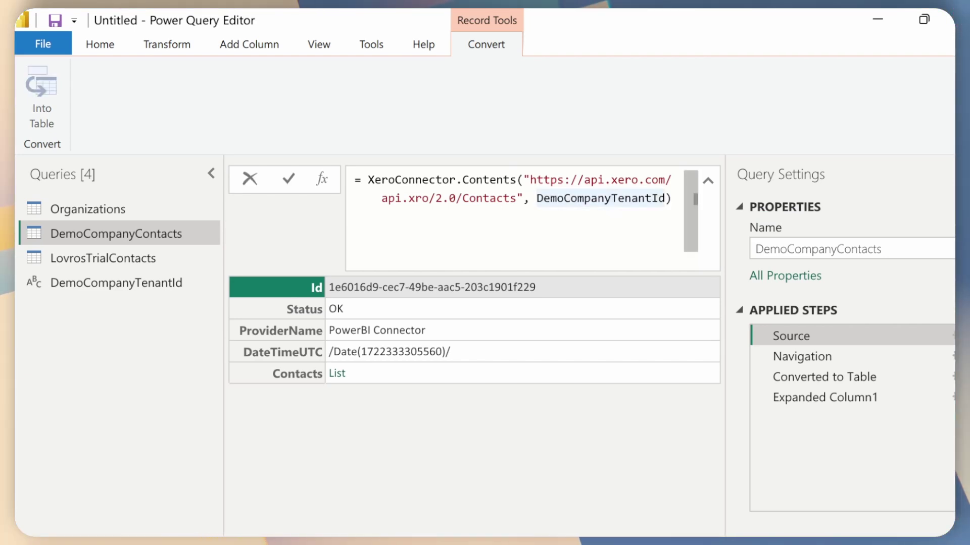
click(665, 198)
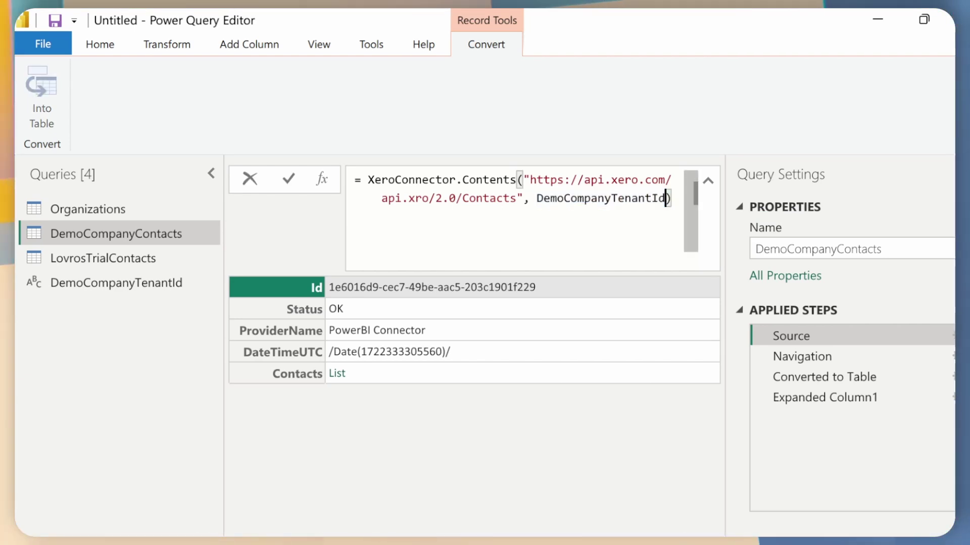
mouse_move(665, 198)
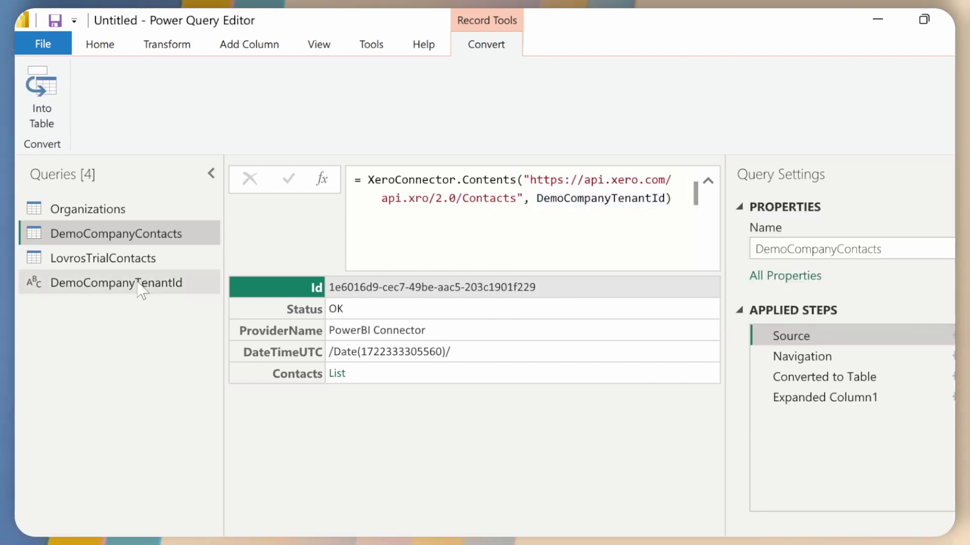
click(153, 284)
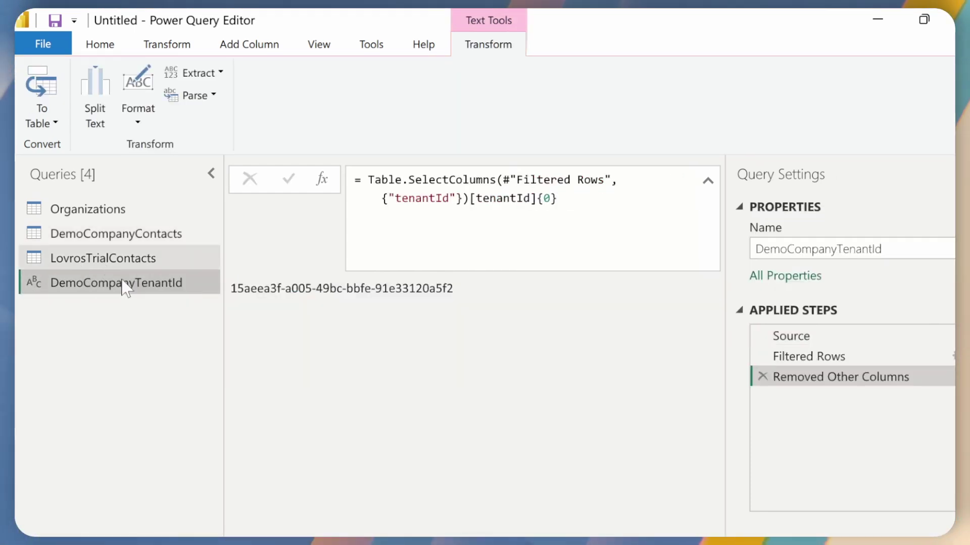
Duplicate DemoCompanyTenantId and name the copy LovrosTrialTenantId.
right_click(180, 292)
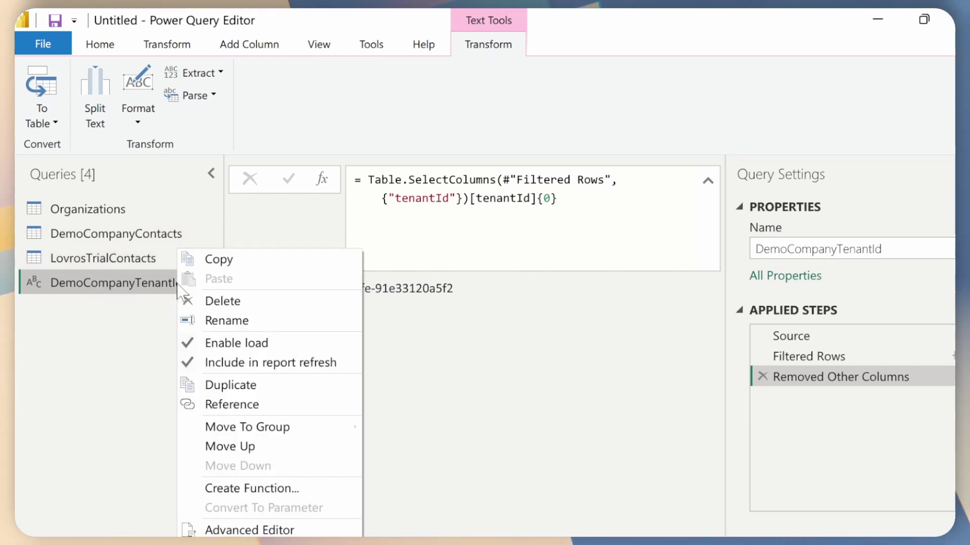
click(286, 385)
double_click(190, 307)
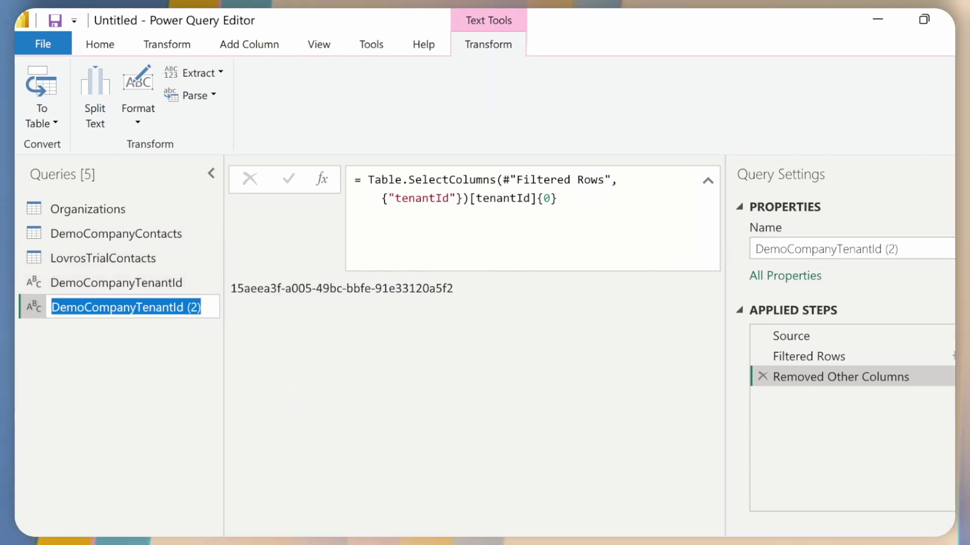
text(LovrosTrialTenantId)
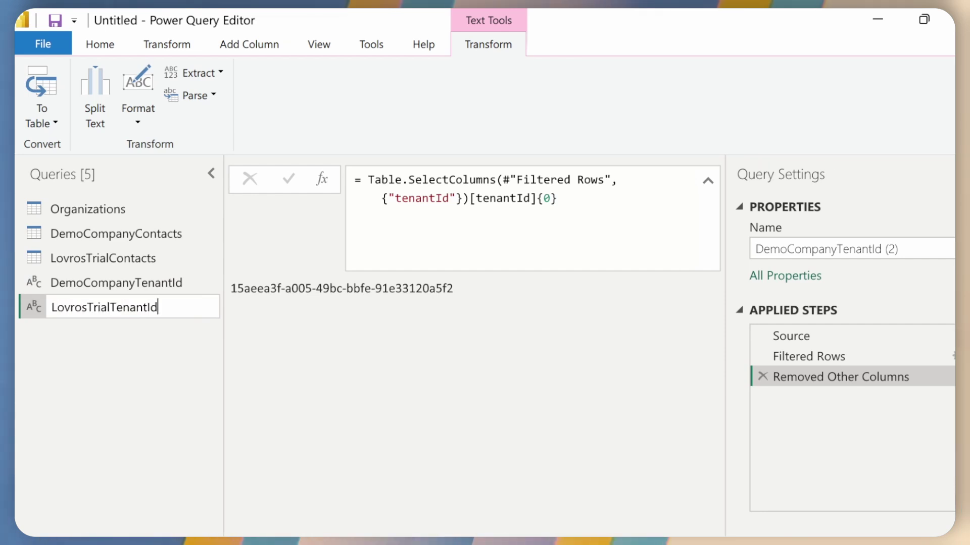
key(Return)
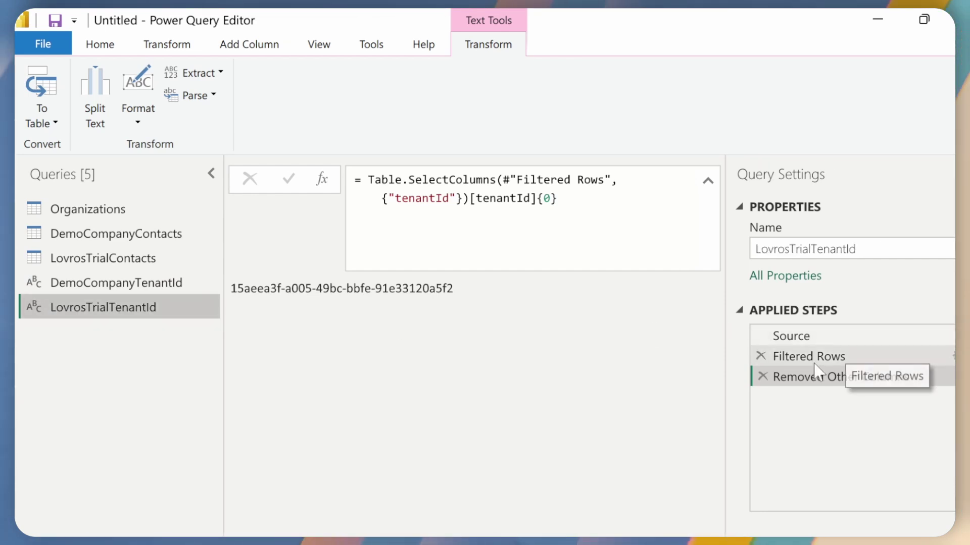
Delete the copy's Demo Company Filtered Rows step.
click(849, 356)
click(814, 336)
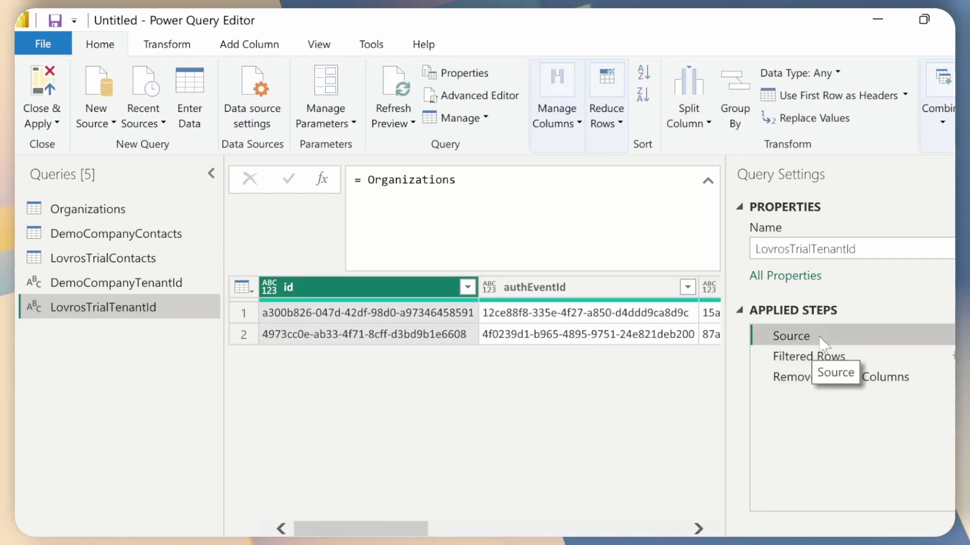
click(789, 360)
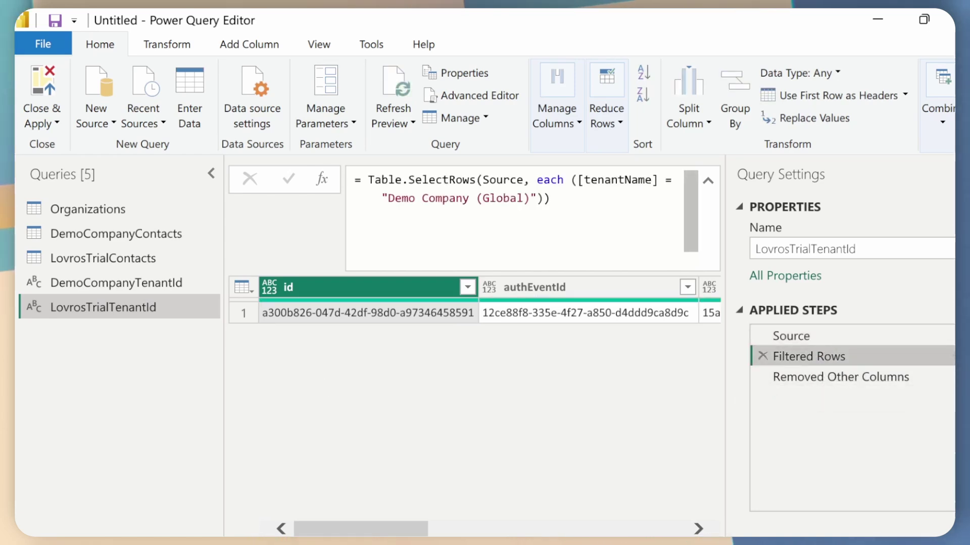
click(762, 356)
click(688, 339)
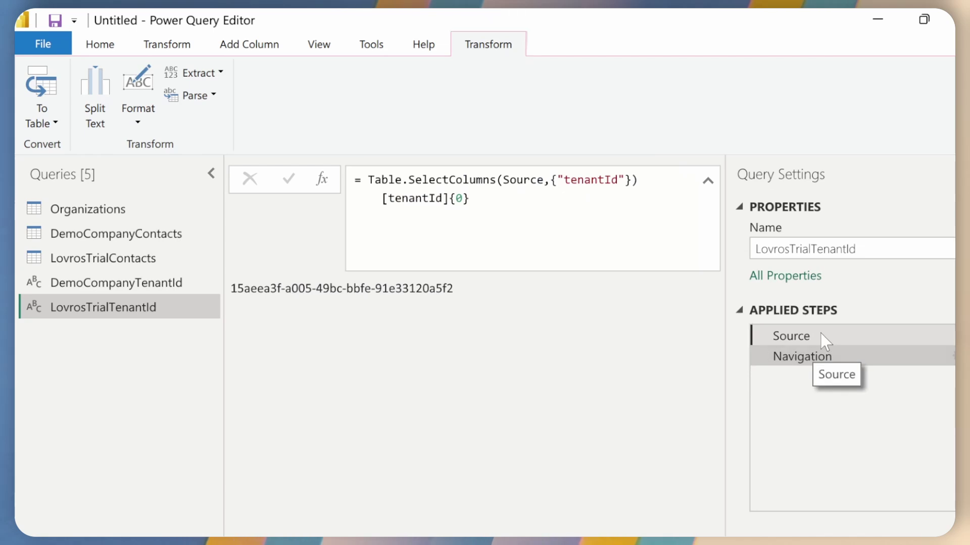
Filter tenantName to Lovro's Trial 2 only.
click(820, 333)
drag(348, 527, 606, 515)
click(496, 287)
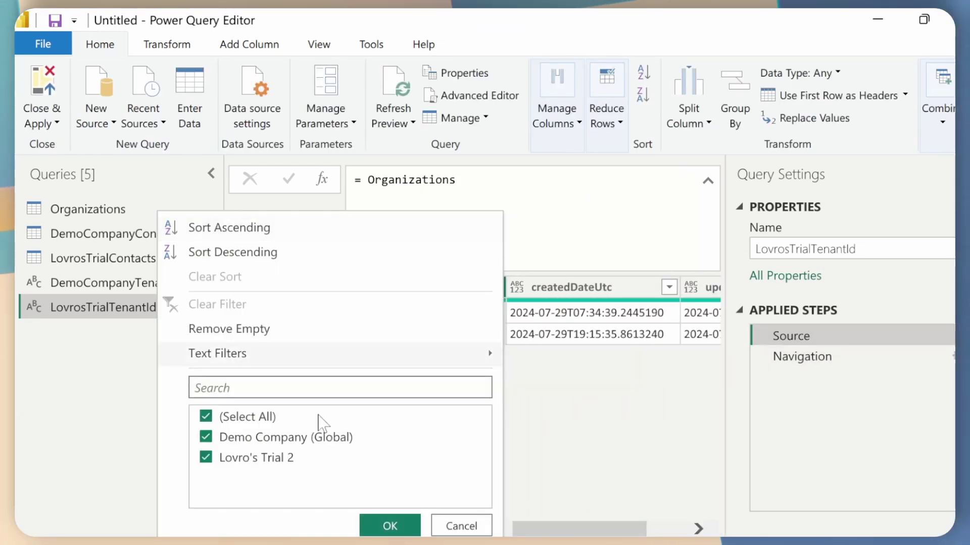
click(237, 417)
click(256, 458)
click(390, 526)
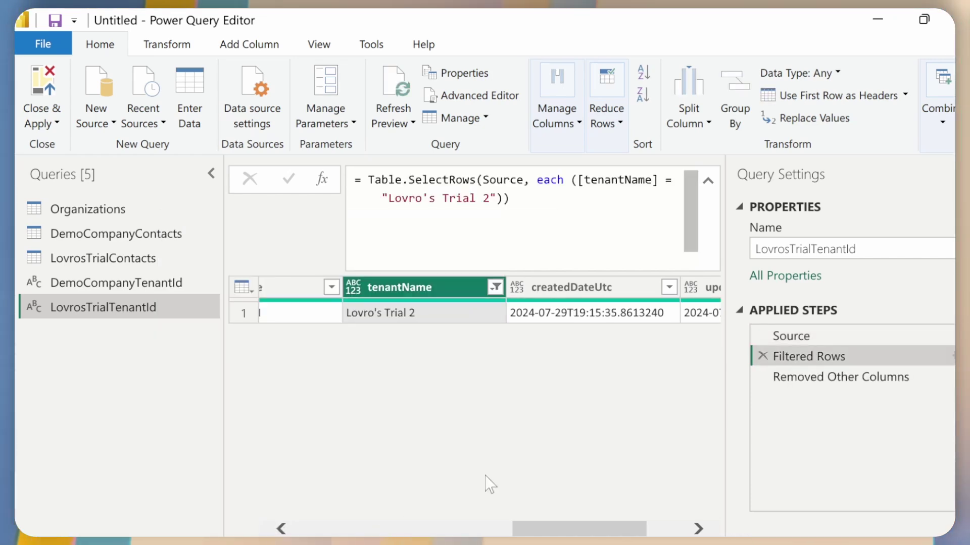
Compare the LovrosTrialTenantId value against the DemoCompanyTenantId value.
click(797, 376)
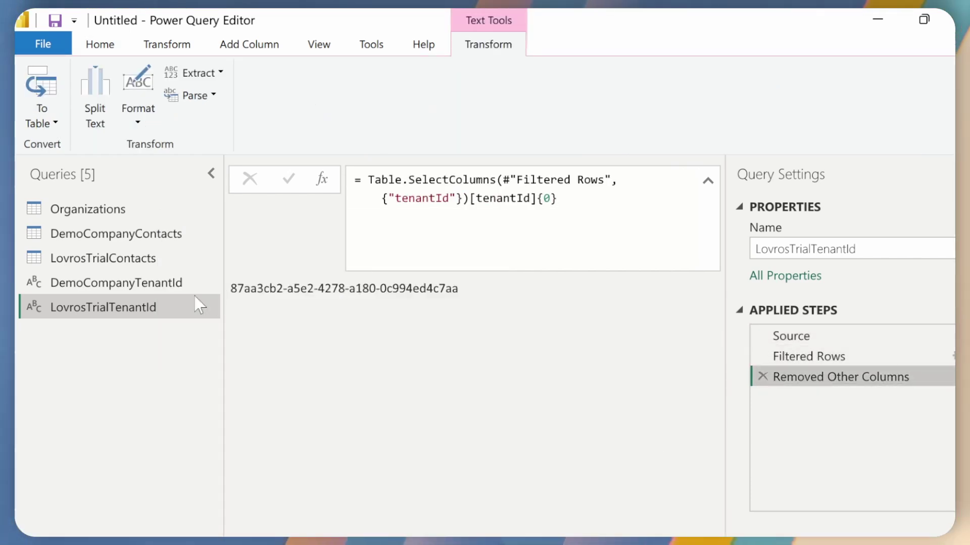
click(162, 282)
click(166, 305)
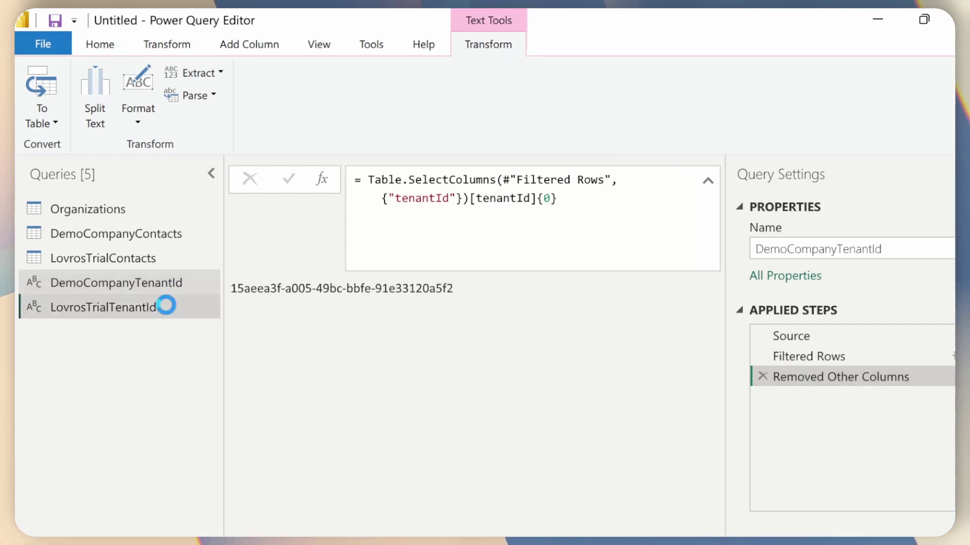
click(184, 283)
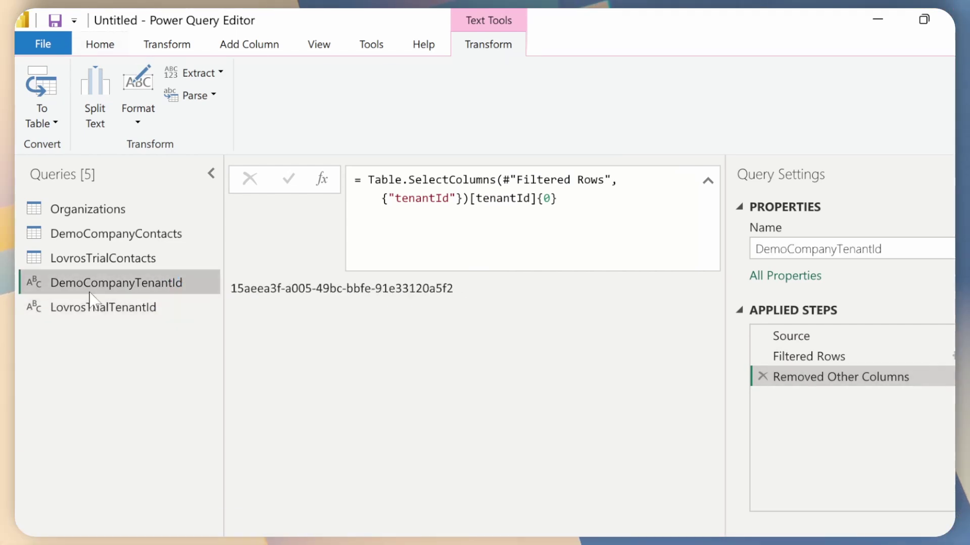
click(134, 308)
double_click(411, 293)
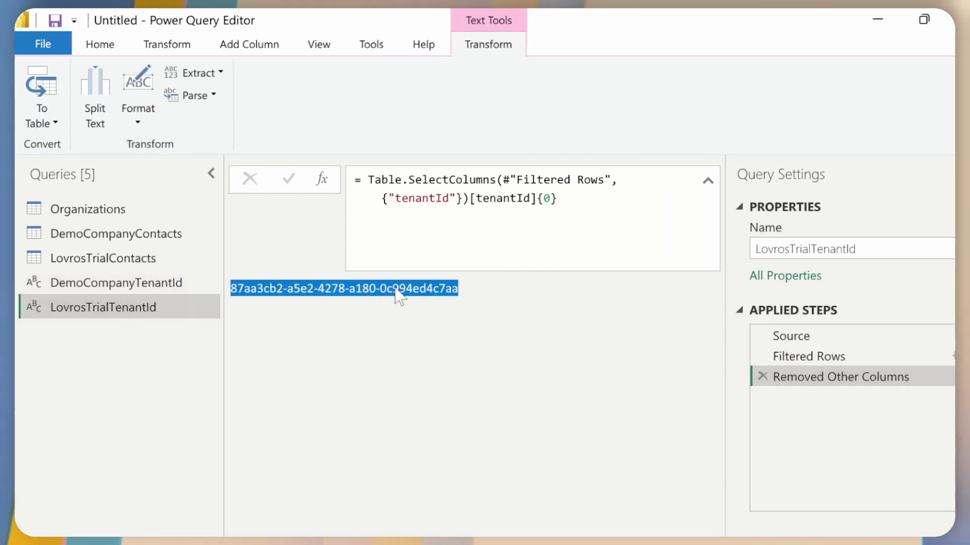
Swap LovrosTrialContacts' hard-coded tenant ID for LovrosTrialTenantId and check the expanded contacts.
click(159, 258)
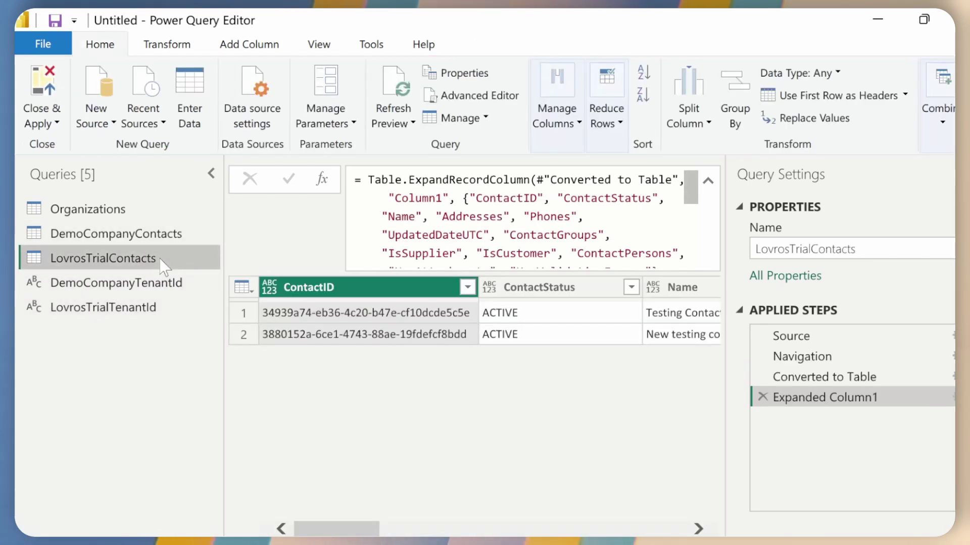
click(854, 338)
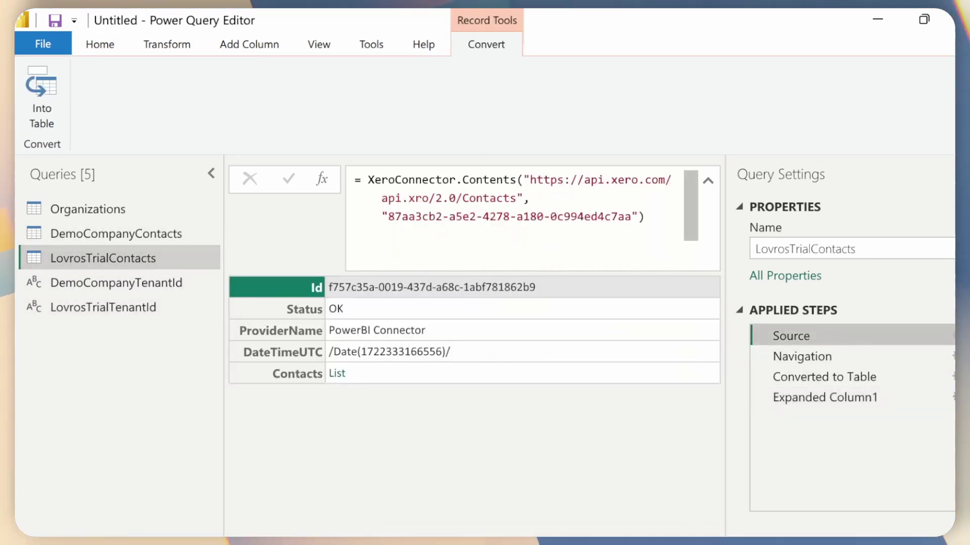
drag(382, 217, 590, 217)
key(BackSpace)
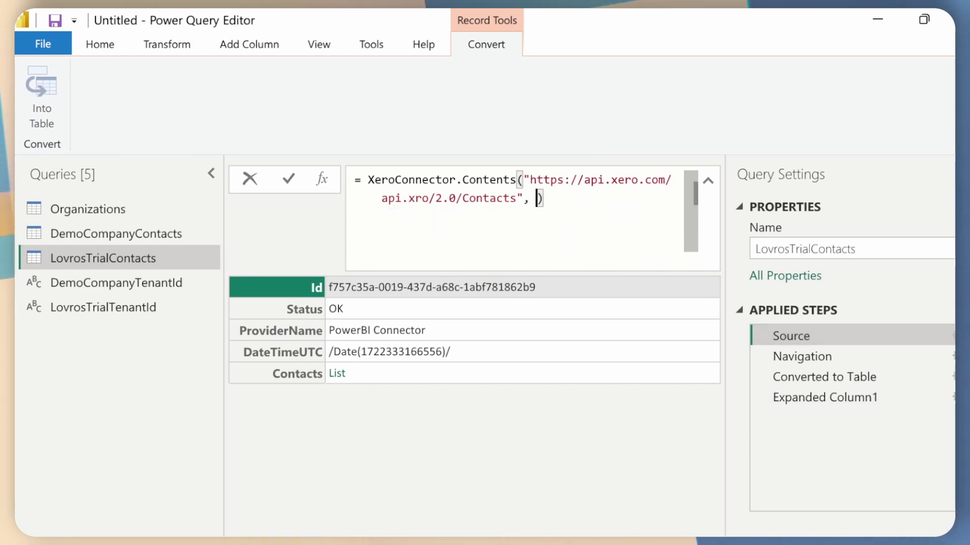
text(Lovro)
click(639, 220)
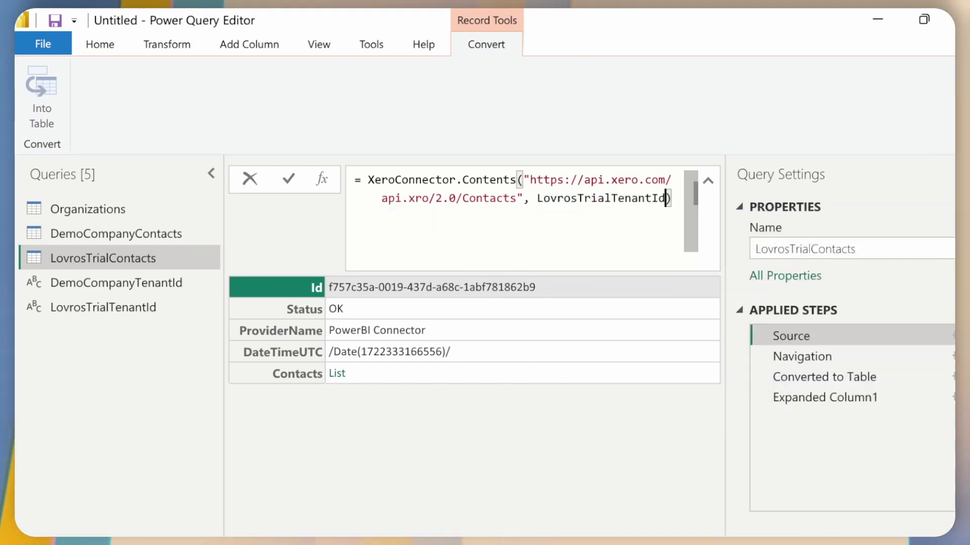
click(913, 396)
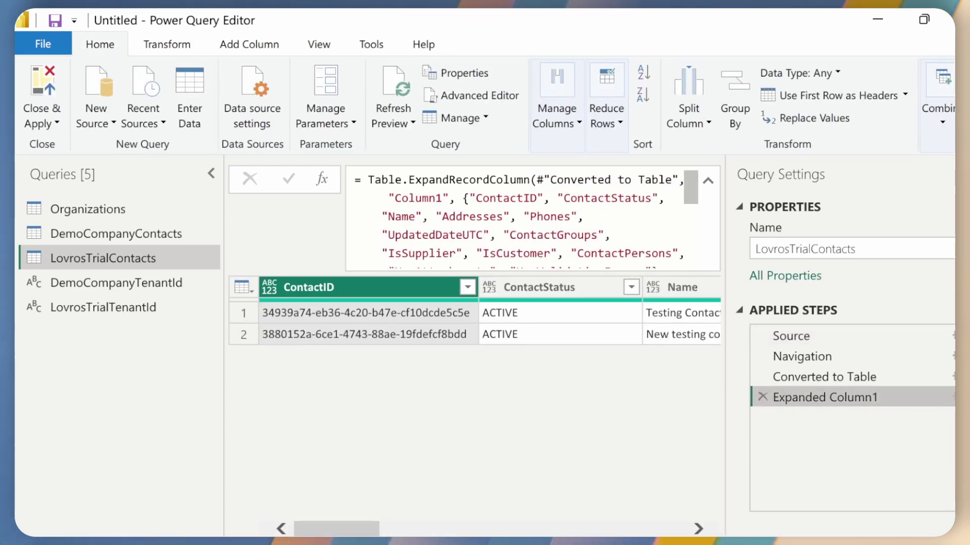
scroll(515, 217, down, 3)
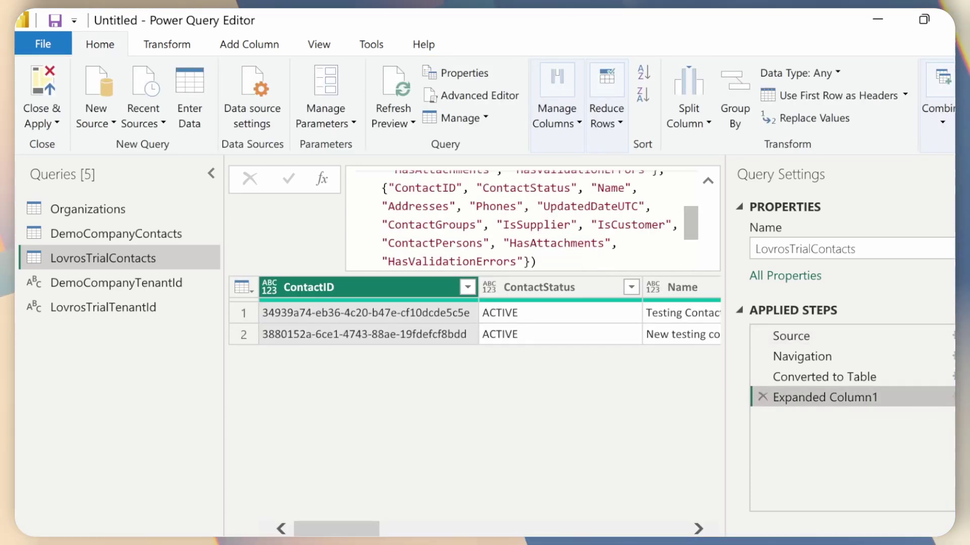
scroll(515, 217, up, 2)
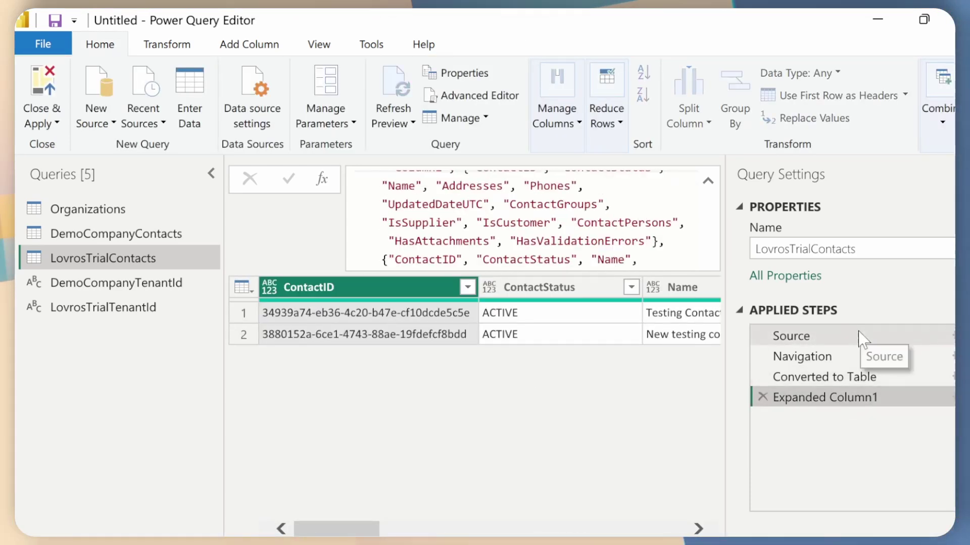